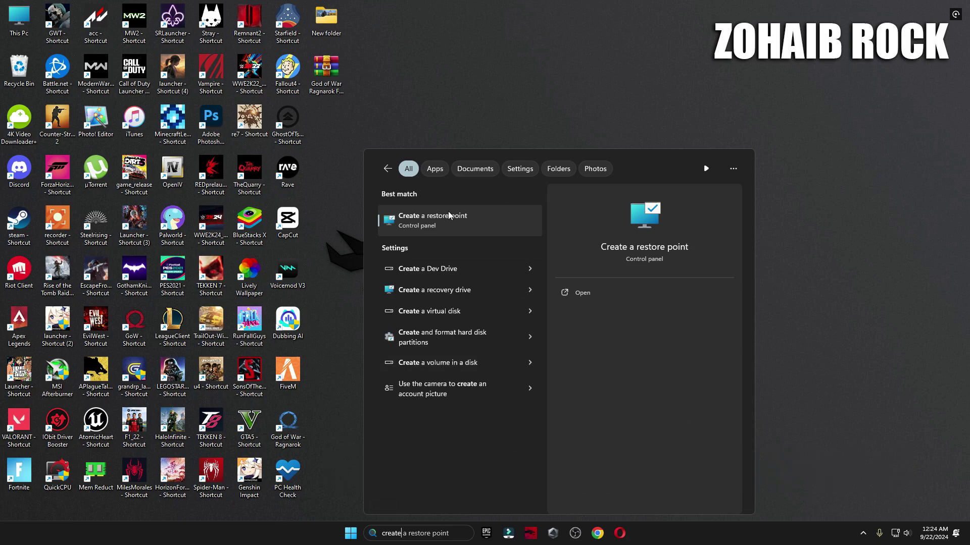
# Step: Open the restore point settings and make sure system protection is turned on for Local Disk (C:)
pyautogui.click(433, 220)
pyautogui.moveTo(200, 77); pyautogui.dragTo(546, 124)
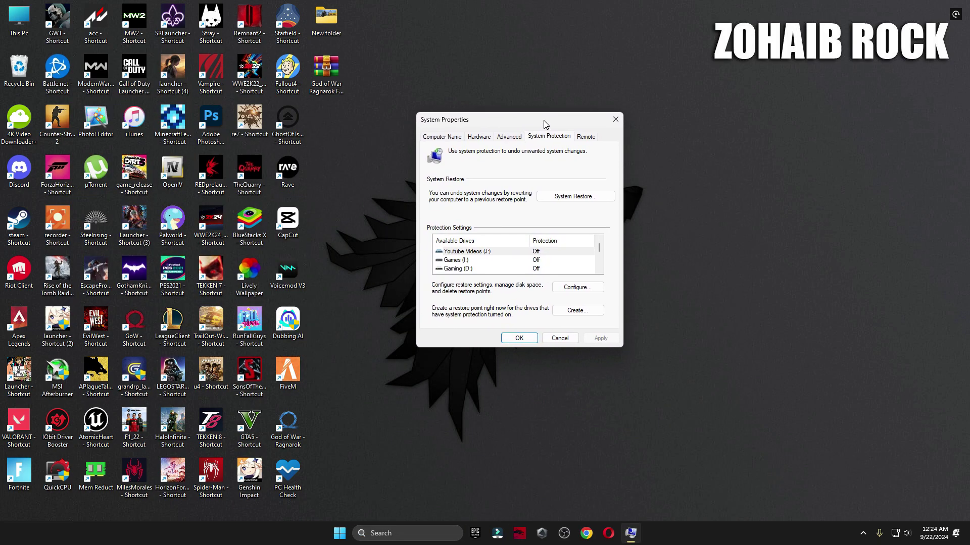
pyautogui.scroll(-1, 486, 255)
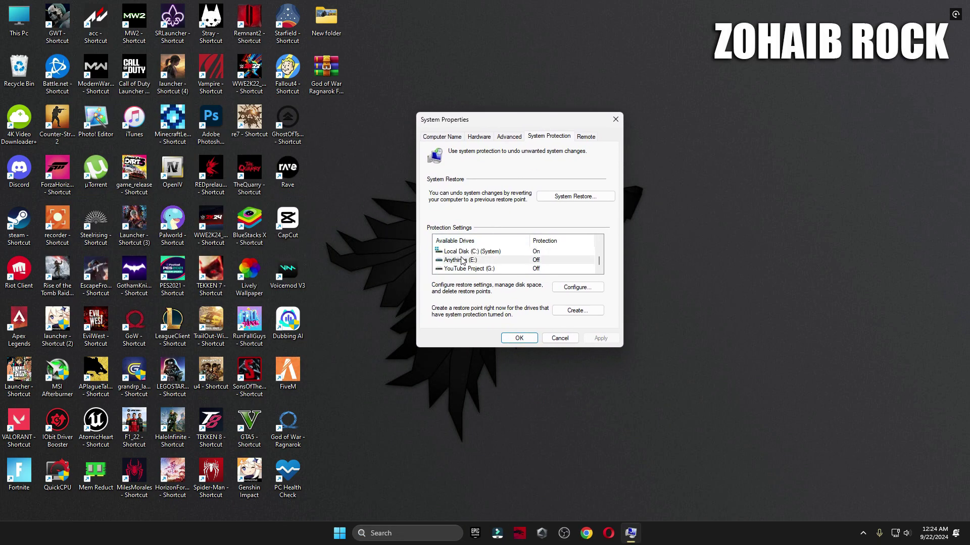
pyautogui.click(453, 253)
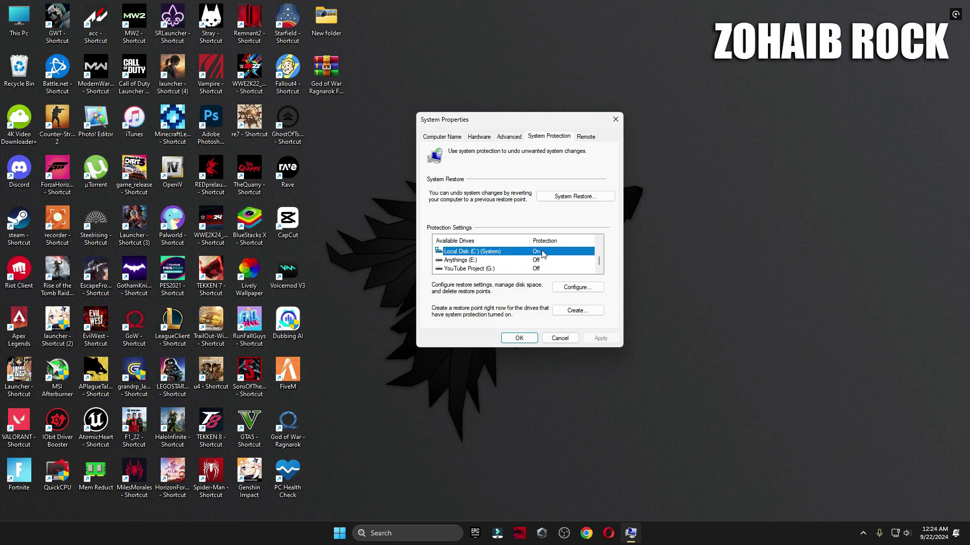
pyautogui.click(583, 288)
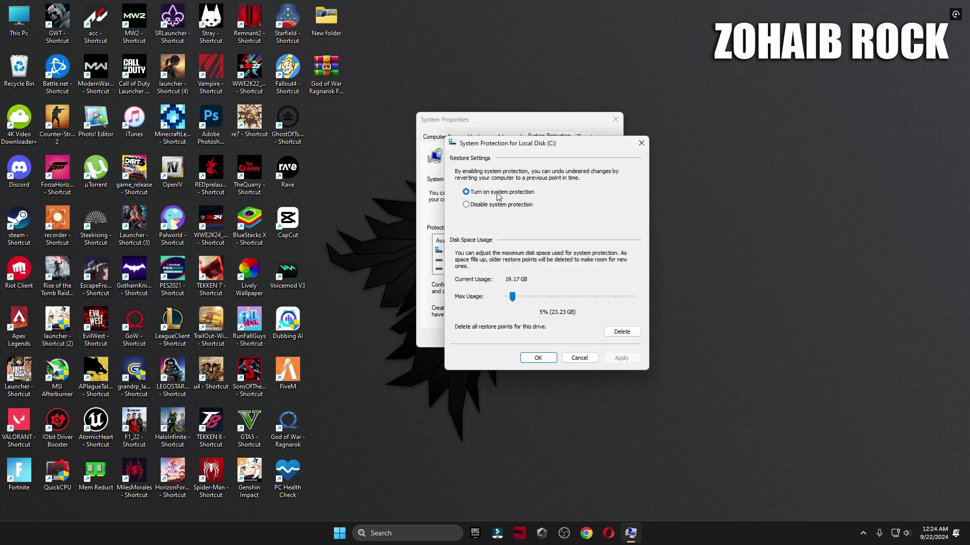
pyautogui.click(555, 358)
# Step: Create a restore point described as "backup" and close System Properties
pyautogui.click(579, 313)
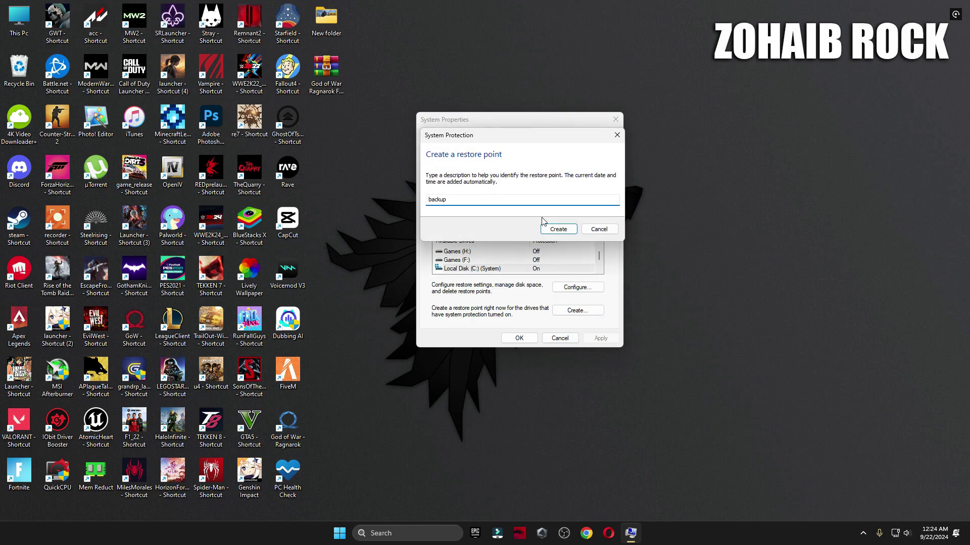
pyautogui.click(544, 230)
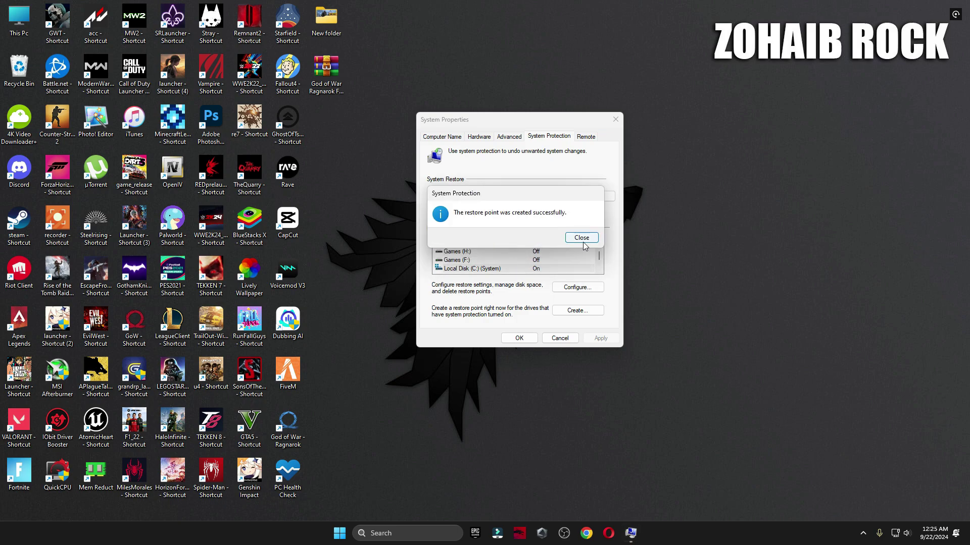
pyautogui.click(582, 240)
pyautogui.click(519, 338)
# Step: Move the God of War Ragnarok FPS BOOST Pack archive to the middle of the desktop and extract it there with WinRAR
pyautogui.moveTo(326, 68); pyautogui.dragTo(524, 217)
pyautogui.rightClick(525, 216)
pyautogui.moveTo(538, 369)
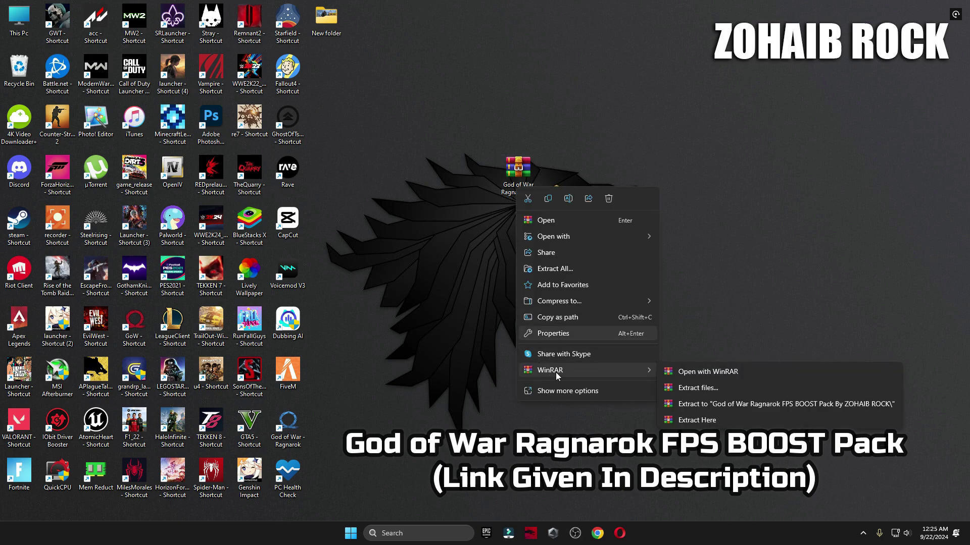
pyautogui.click(697, 421)
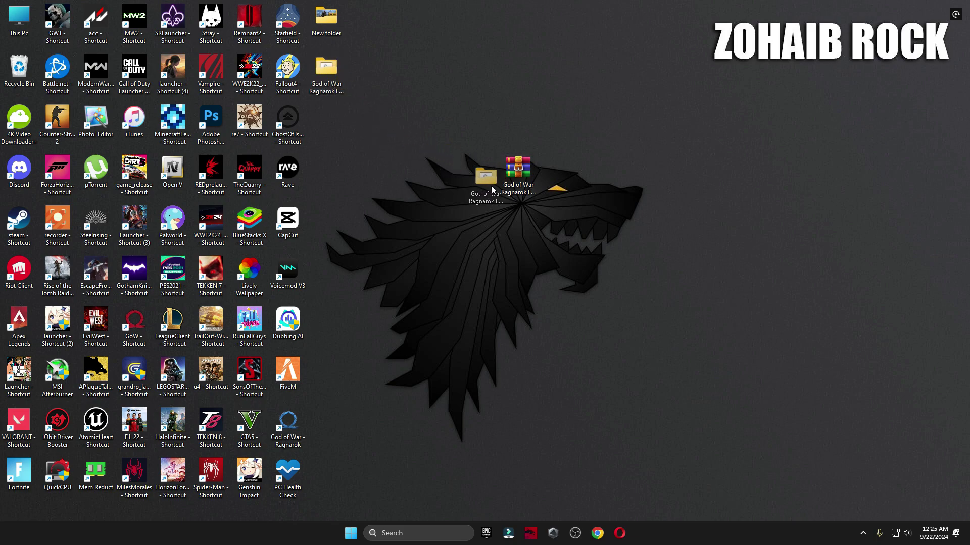
# Step: Place the extracted pack folder beside its archive and open the 1 Windows Tweaks folder inside it
pyautogui.moveTo(491, 188); pyautogui.dragTo(474, 189)
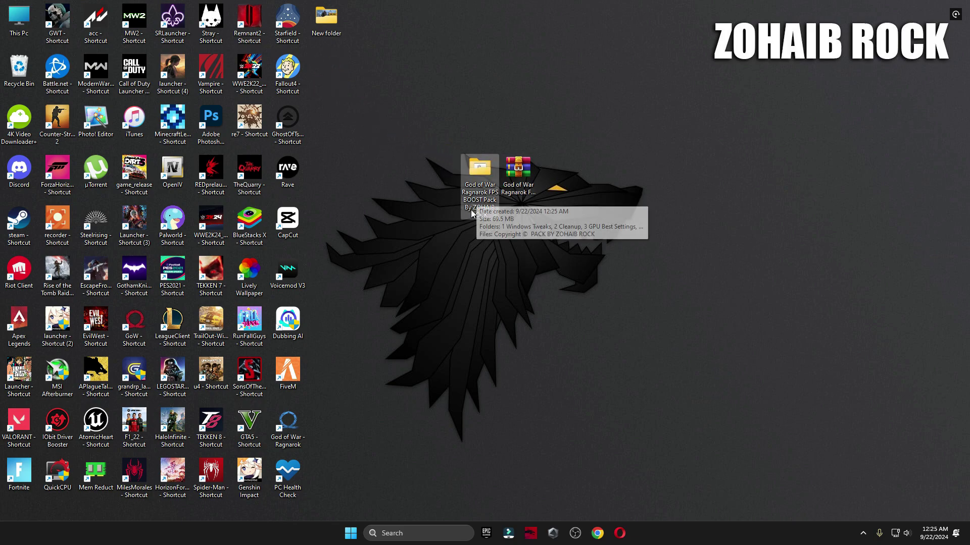
pyautogui.doubleClick(470, 170)
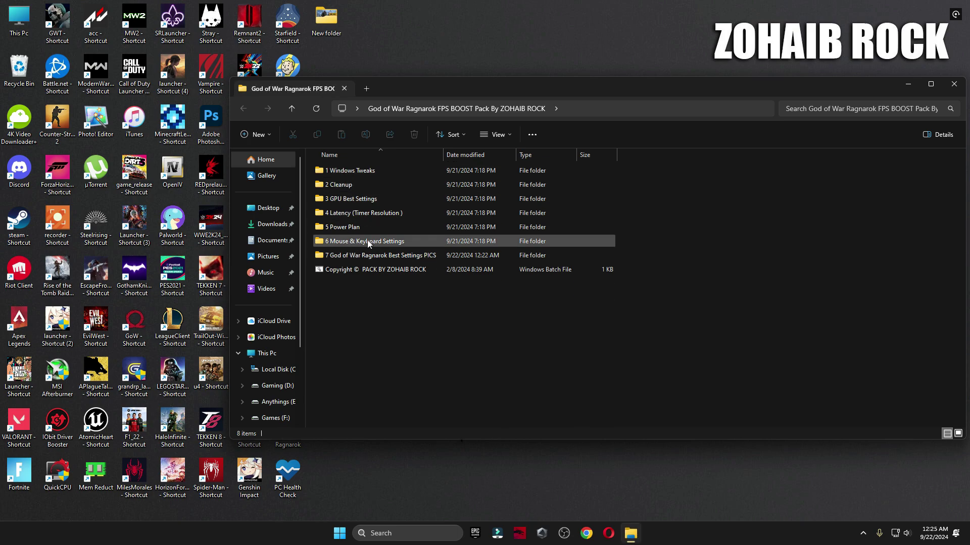
pyautogui.doubleClick(383, 170)
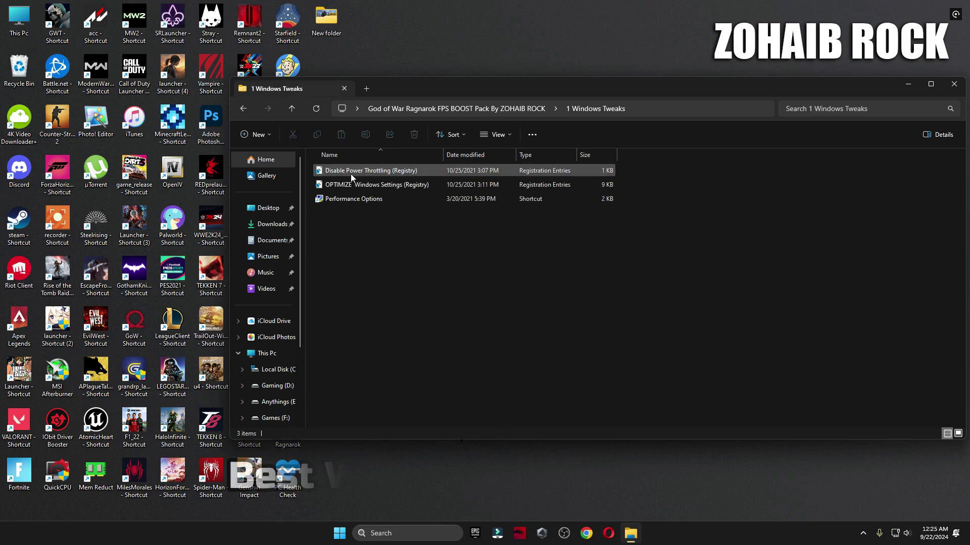
# Step: Look through the System page of Windows Settings down to the About entry and close Settings
pyautogui.click(335, 533)
pyautogui.click(500, 237)
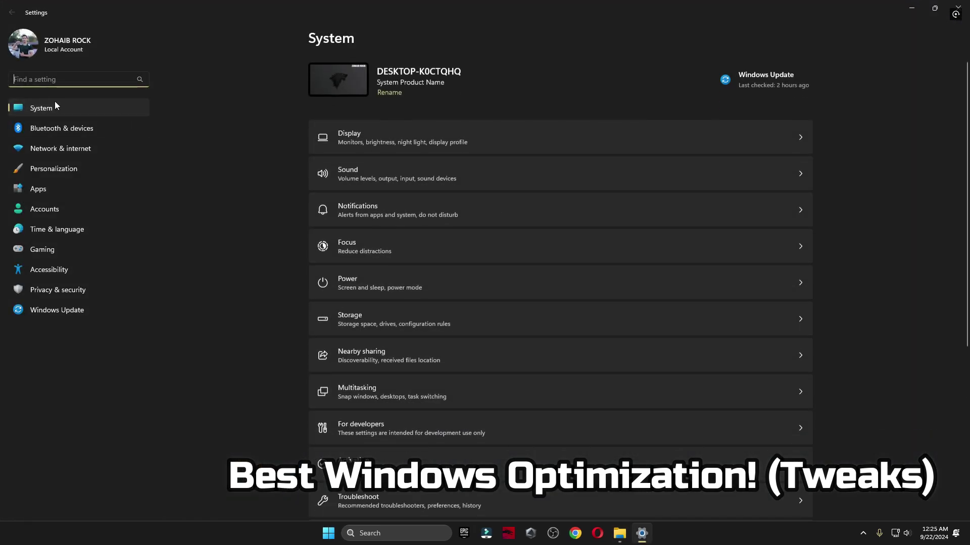
pyautogui.scroll(-5, 388, 422)
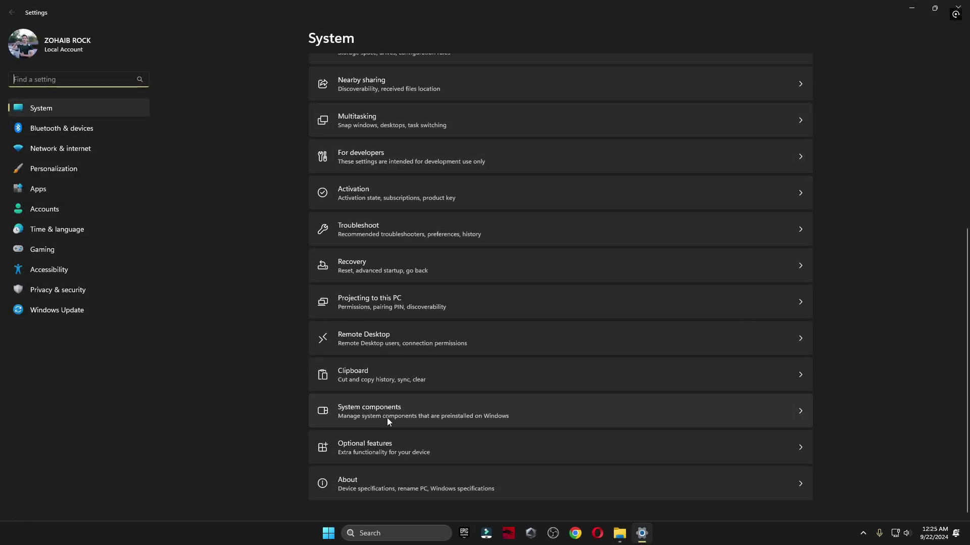
pyautogui.click(958, 7)
# Step: Merge the OPTIMIZE Windows Settings (Registry) file into the registry
pyautogui.doubleClick(384, 184)
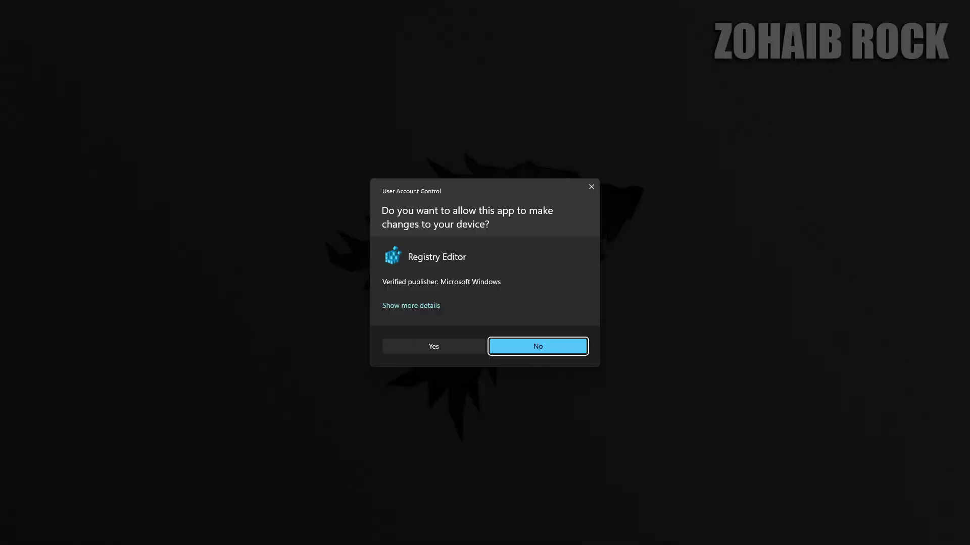
pyautogui.click(434, 346)
pyautogui.click(560, 280)
pyautogui.click(595, 272)
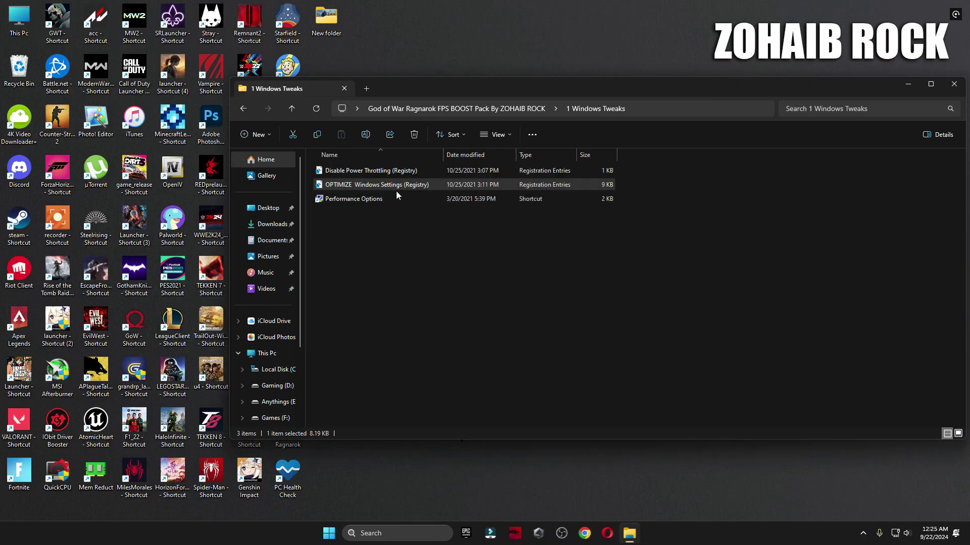
# Step: Merge the Disable Power Throttling (Registry) file into the registry
pyautogui.doubleClick(388, 171)
pyautogui.click(433, 346)
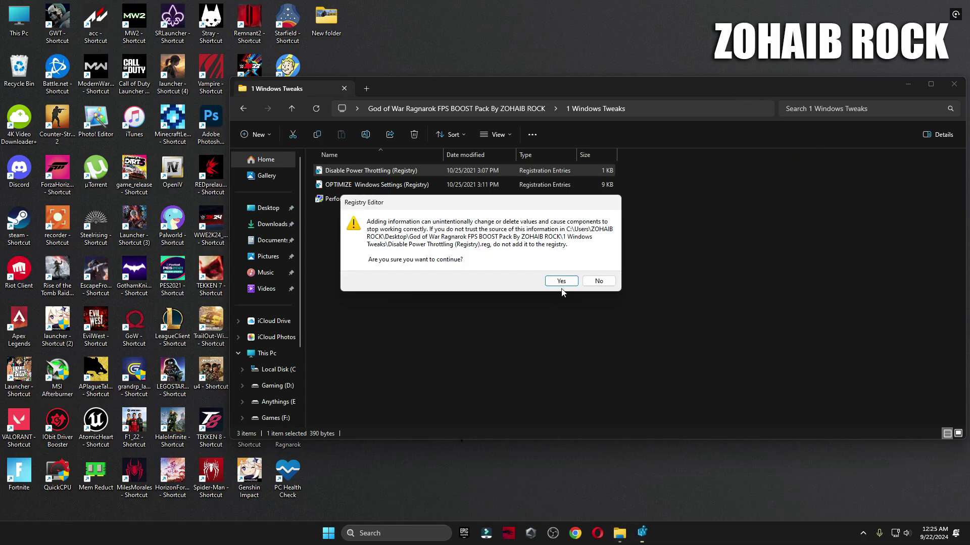
pyautogui.click(571, 280)
pyautogui.click(596, 271)
# Step: Try setting the visual effects to Adjust for best performance through the Performance Options shortcut
pyautogui.doubleClick(374, 197)
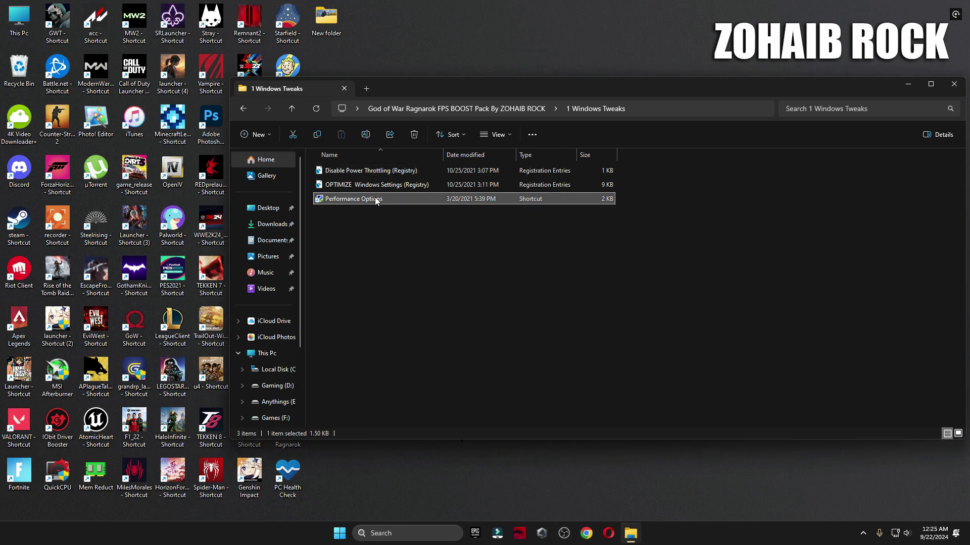
pyautogui.moveTo(185, 38); pyautogui.dragTo(441, 83)
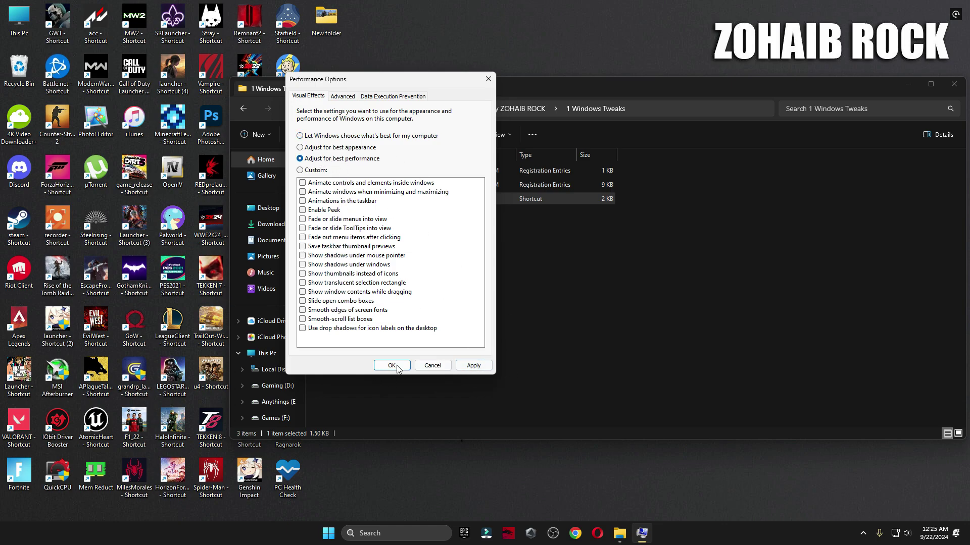
pyautogui.click(432, 366)
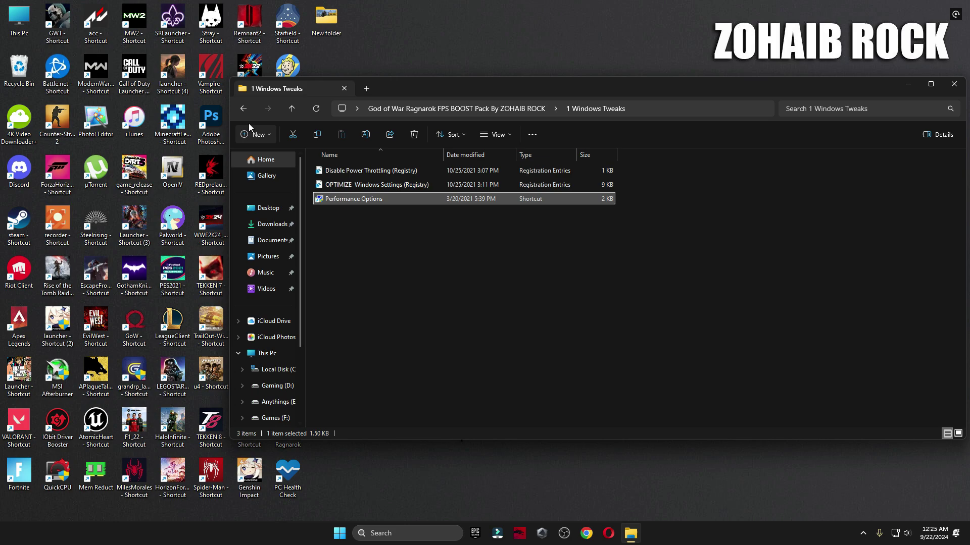
# Step: Run Delete Prefetch Files, Delete Temporary Files and Delete Windows Update Cache from the pack's 2 Cleanup folder
pyautogui.click(243, 108)
pyautogui.click(341, 185)
pyautogui.doubleClick(340, 184)
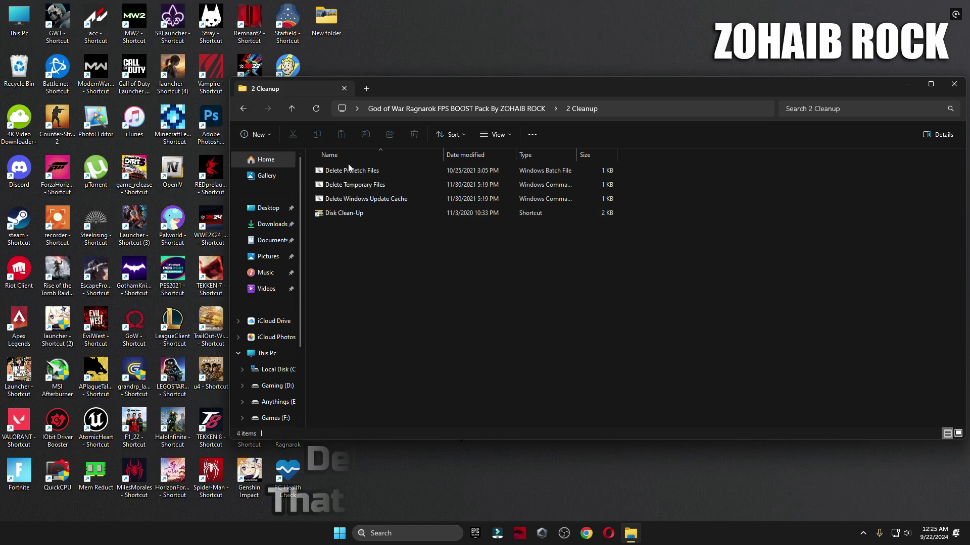
pyautogui.click(348, 171)
pyautogui.doubleClick(349, 184)
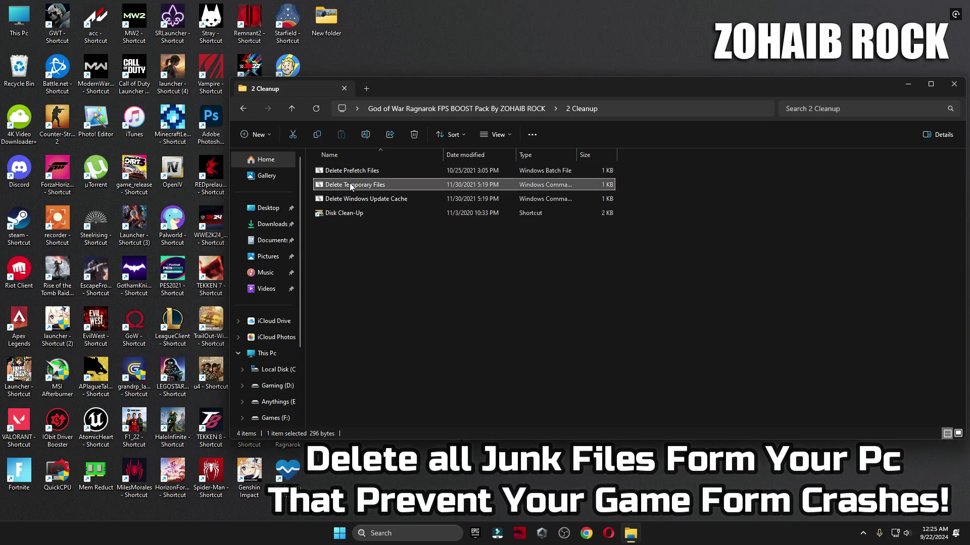
pyautogui.press('Return')
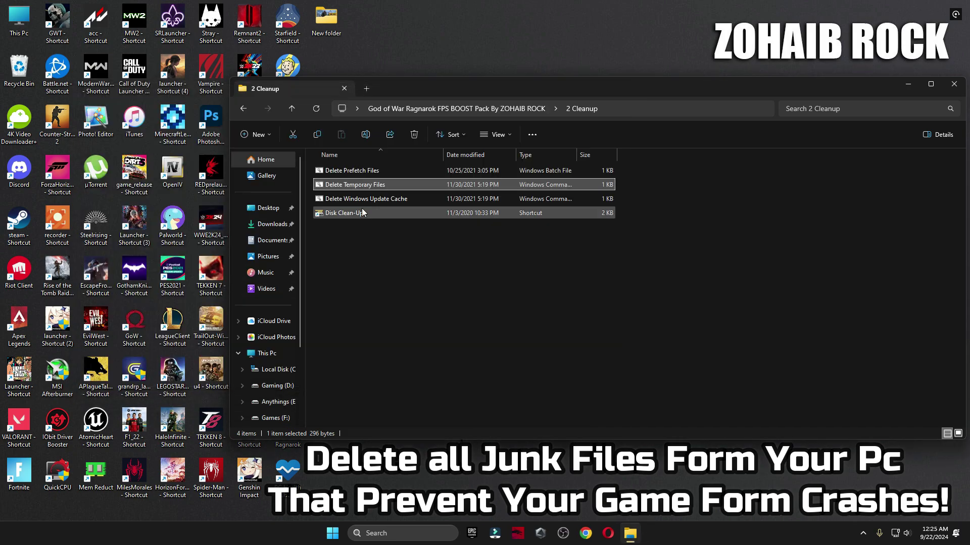
pyautogui.doubleClick(365, 199)
pyautogui.press('Return')
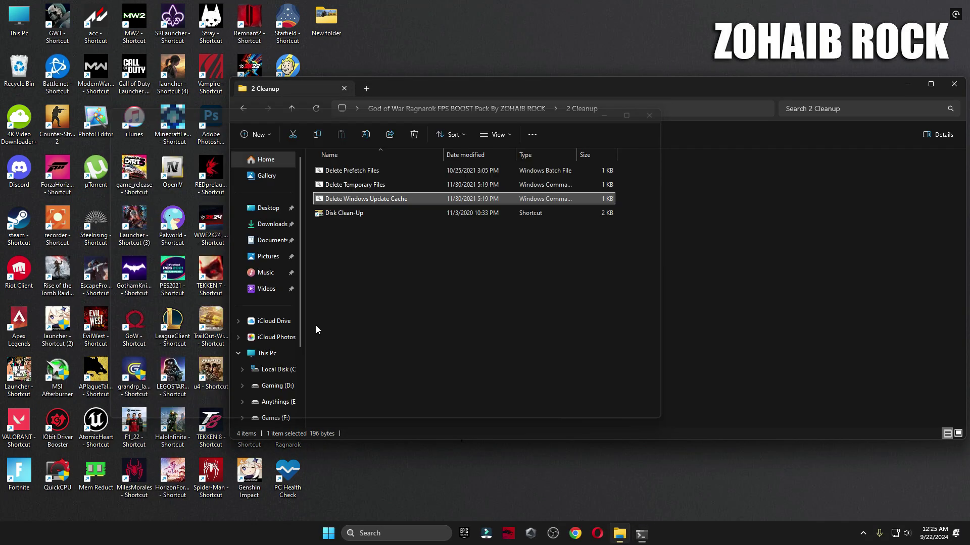
# Step: Run Disk Clean-Up on drive C: and permanently delete the files in all listed categories
pyautogui.doubleClick(354, 215)
pyautogui.press('Return')
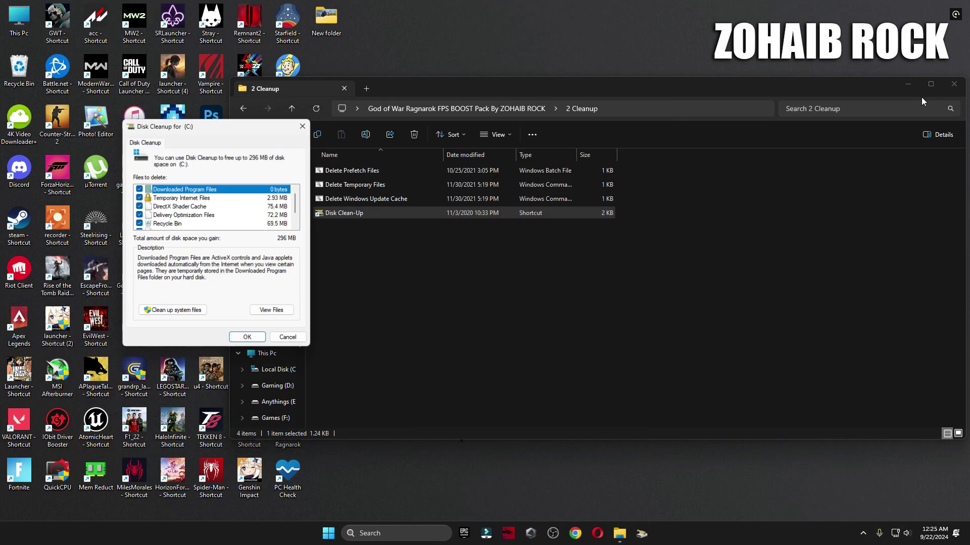
pyautogui.click(913, 86)
pyautogui.moveTo(262, 123); pyautogui.dragTo(550, 106)
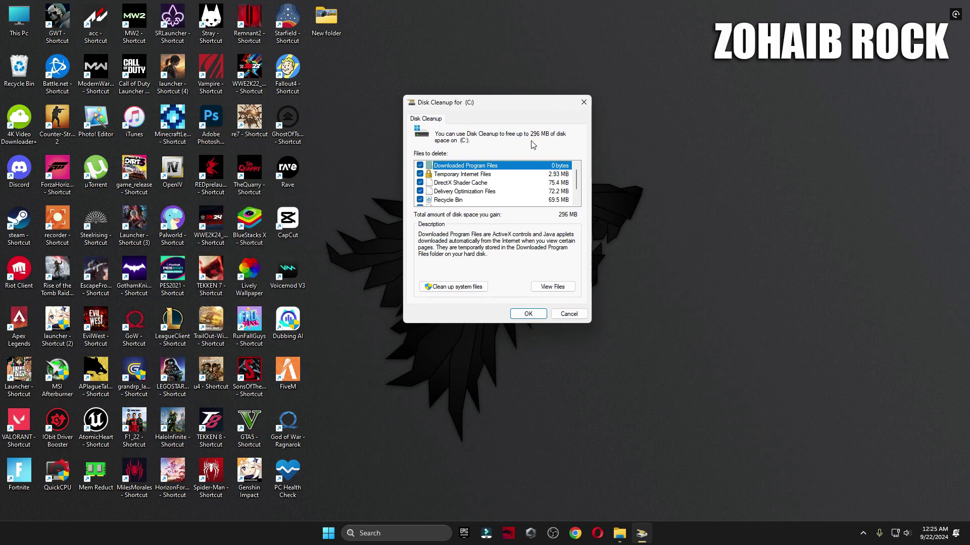
pyautogui.scroll(-1, 422, 168)
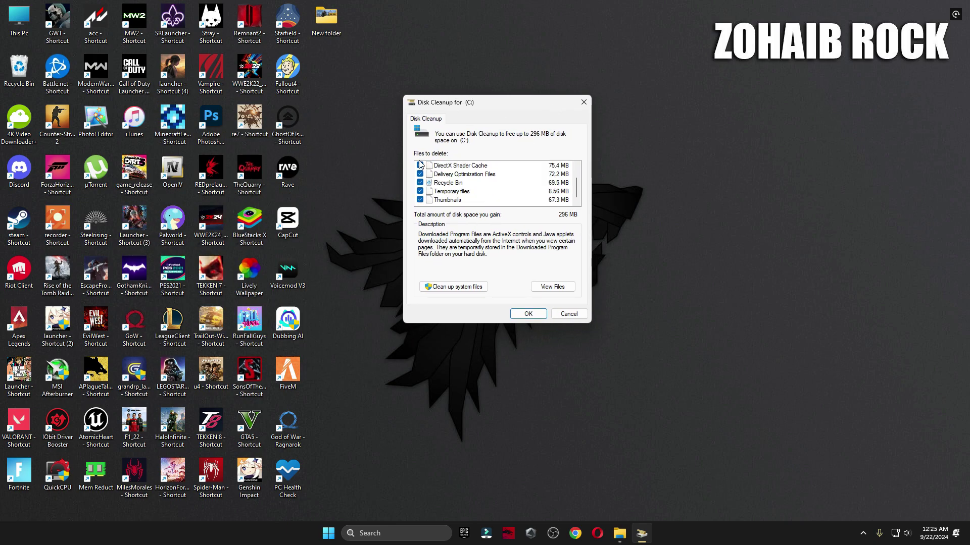
pyautogui.scroll(1, 423, 161)
pyautogui.scroll(-1, 421, 174)
pyautogui.click(540, 317)
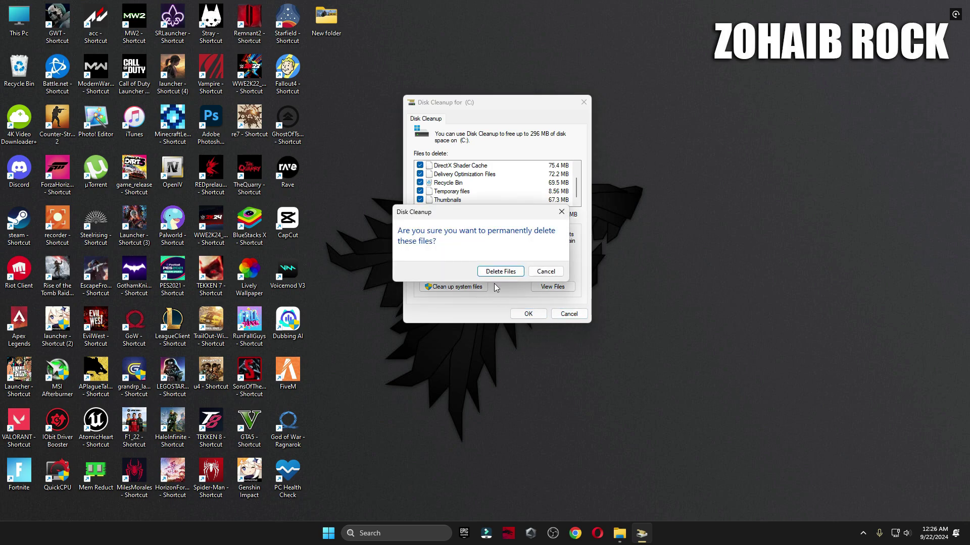
pyautogui.click(499, 273)
pyautogui.moveTo(488, 230); pyautogui.dragTo(504, 141)
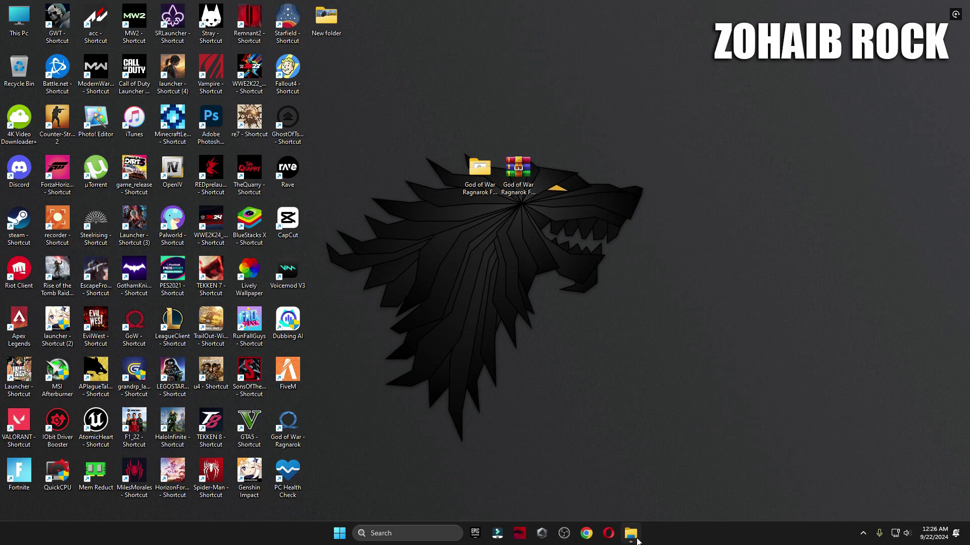
# Step: Open the pack's 3 GPU Best Settings folder and show its contents as extra large icons
pyautogui.click(635, 537)
pyautogui.hotkey('alt', 'Left')
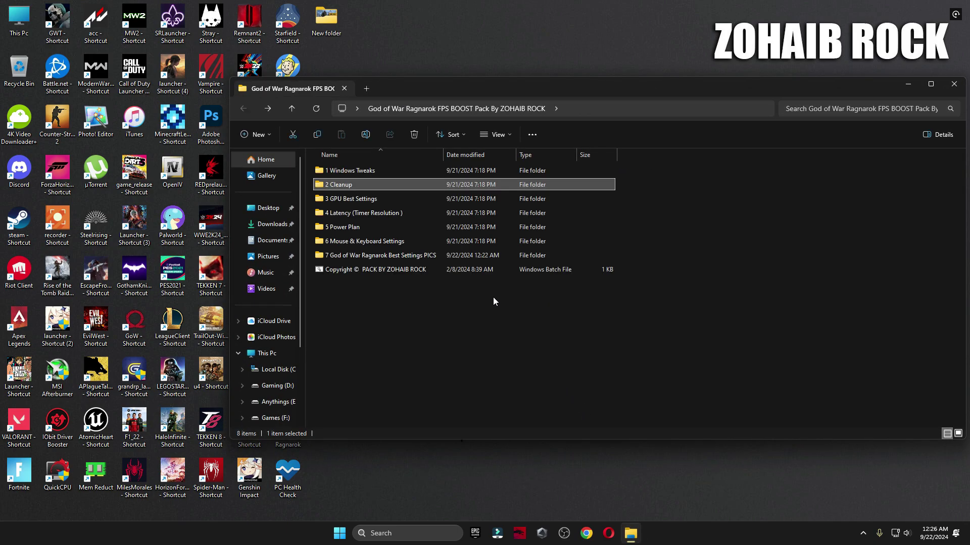
pyautogui.doubleClick(349, 200)
pyautogui.rightClick(375, 274)
pyautogui.moveTo(470, 283)
pyautogui.click(525, 283)
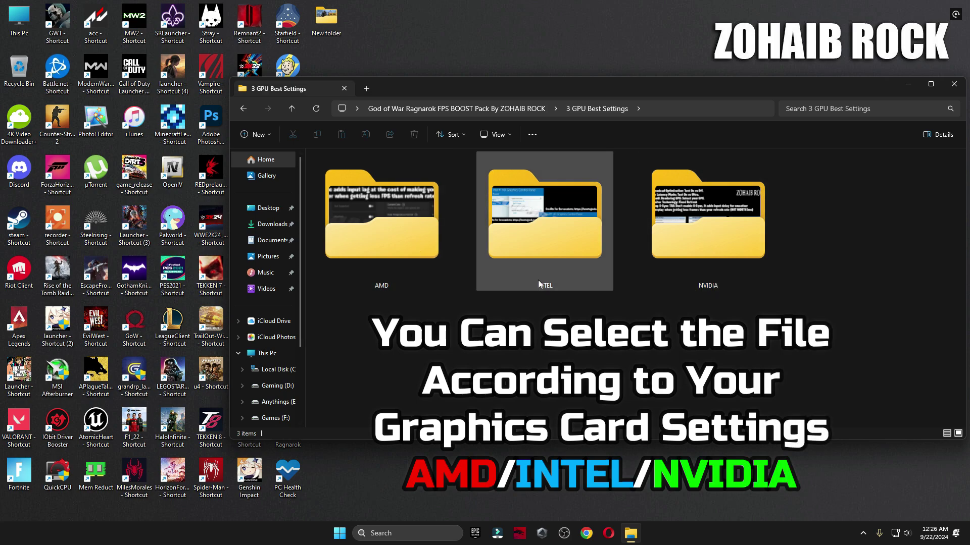
# Step: Review the recommended advanced and display settings pictures in the AMD folder
pyautogui.doubleClick(412, 242)
pyautogui.doubleClick(338, 199)
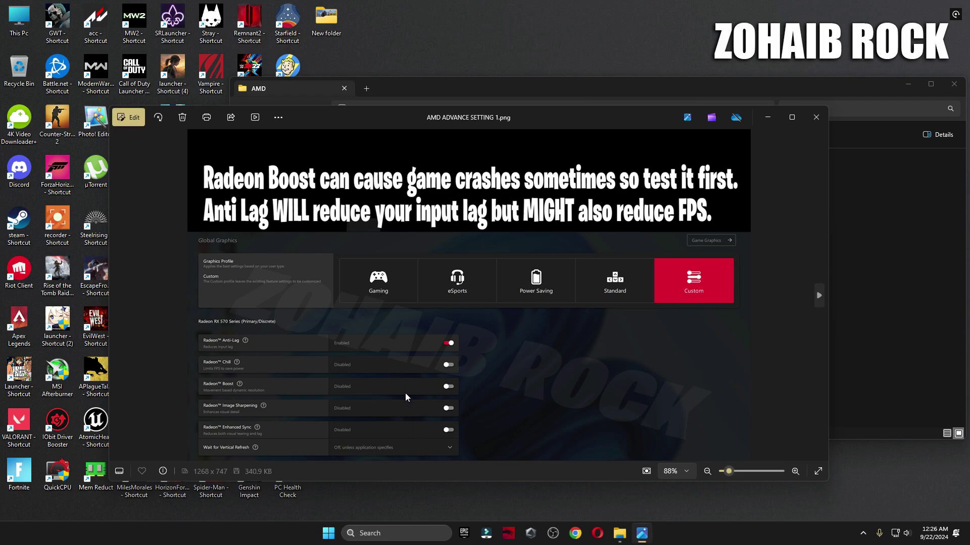
pyautogui.press('Right')
pyautogui.press('Right')
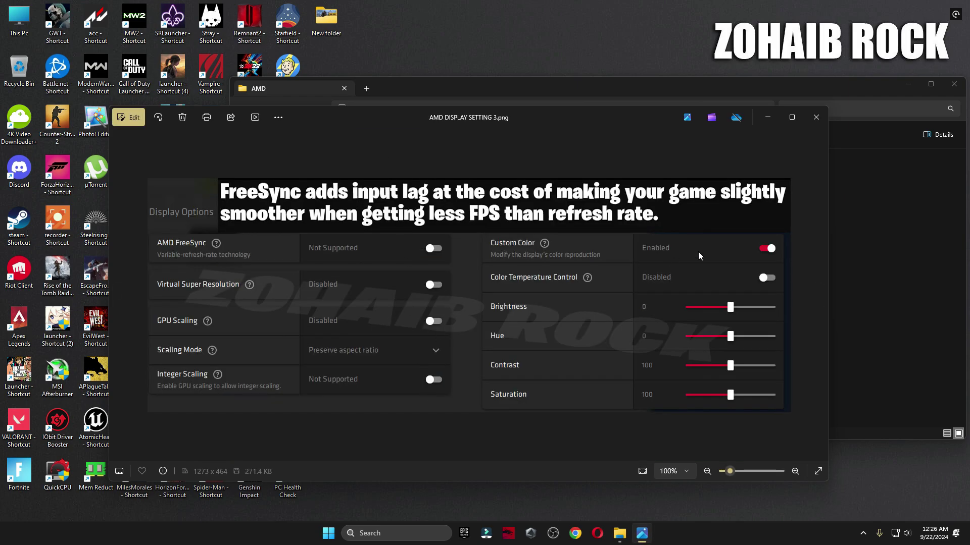
pyautogui.click(822, 125)
# Step: Review the Intel Graphics Command Center and Intel HD Graphics Control Panel pictures in the INTEL folder
pyautogui.hotkey('alt', 'Up')
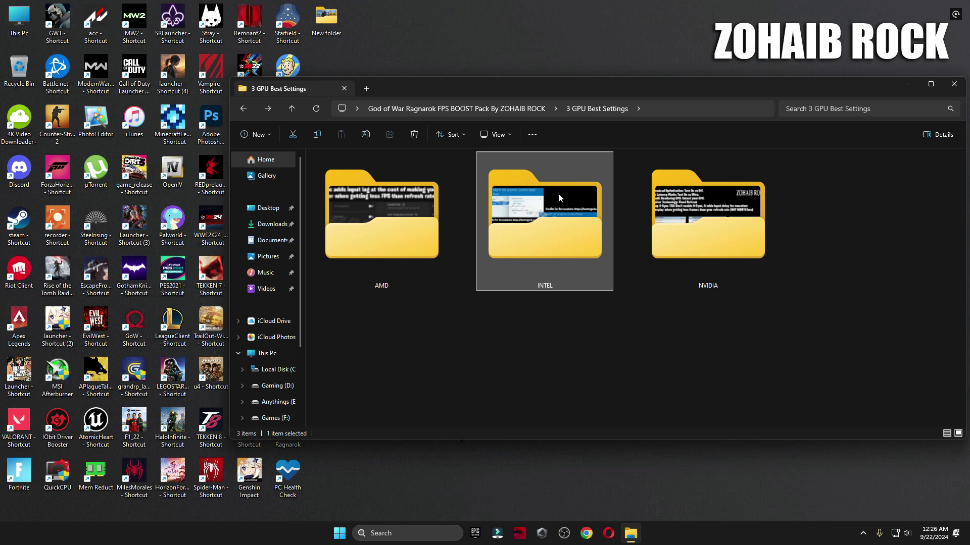
pyautogui.doubleClick(559, 192)
pyautogui.doubleClick(345, 214)
pyautogui.press('Right')
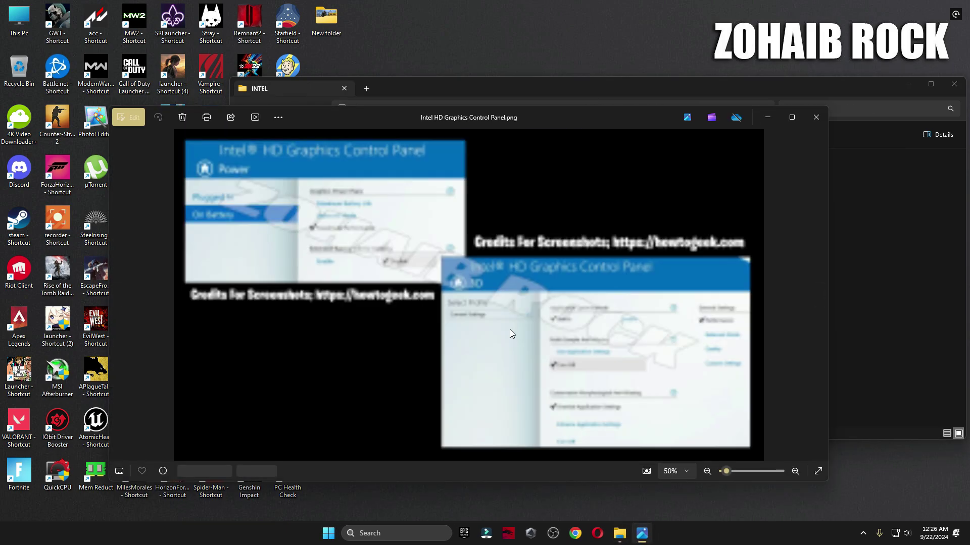
pyautogui.click(816, 119)
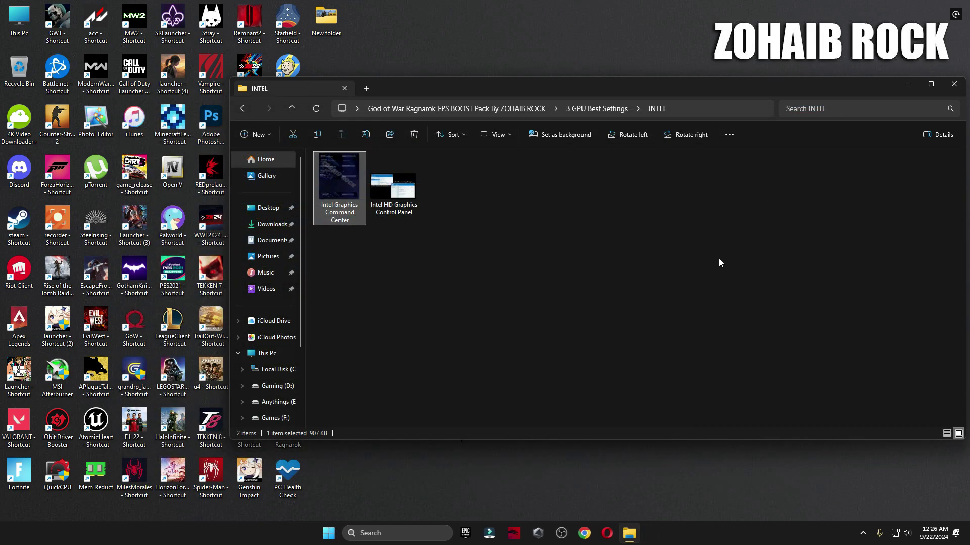
# Step: View the Manage 3D Settings picture in the NVIDIA folder and close the folder window
pyautogui.hotkey('alt', 'Up')
pyautogui.doubleClick(708, 248)
pyautogui.doubleClick(332, 192)
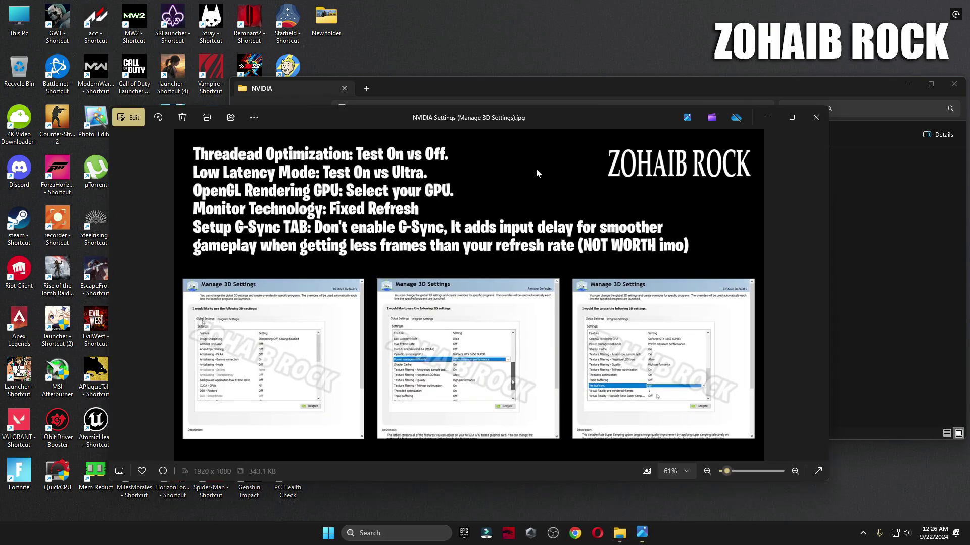
pyautogui.click(945, 94)
pyautogui.click(954, 84)
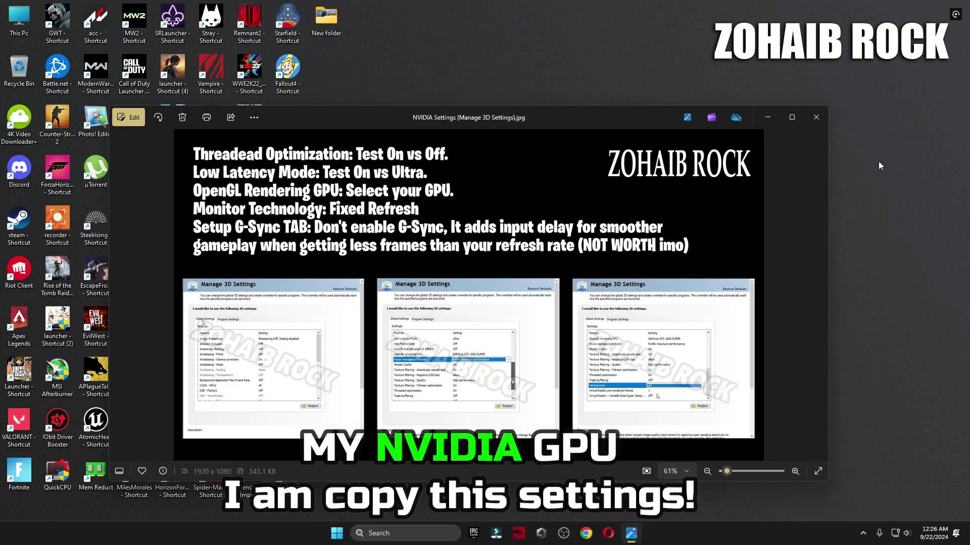
# Step: Open the NVIDIA Control Panel and close the Manage 3D Settings picture
pyautogui.rightClick(882, 154)
pyautogui.click(867, 292)
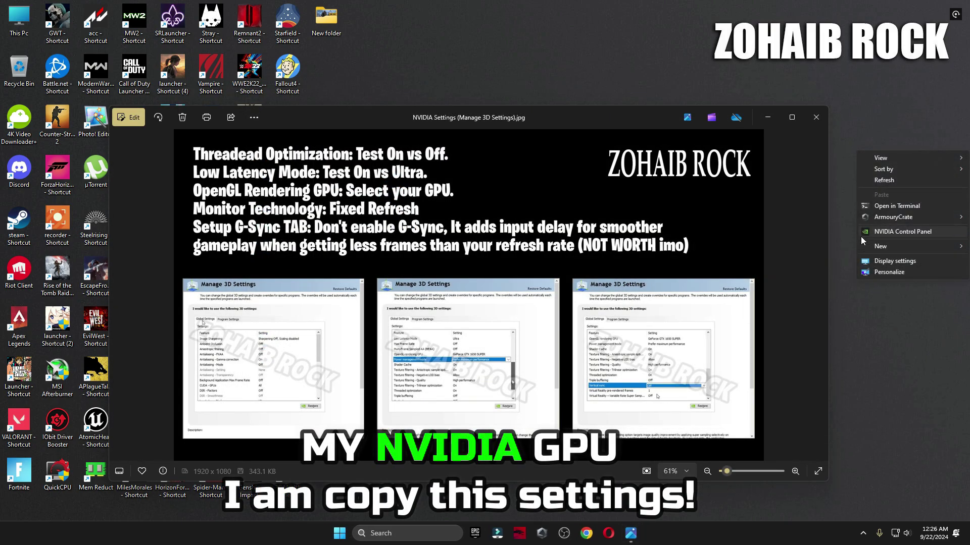
pyautogui.click(914, 232)
pyautogui.click(817, 119)
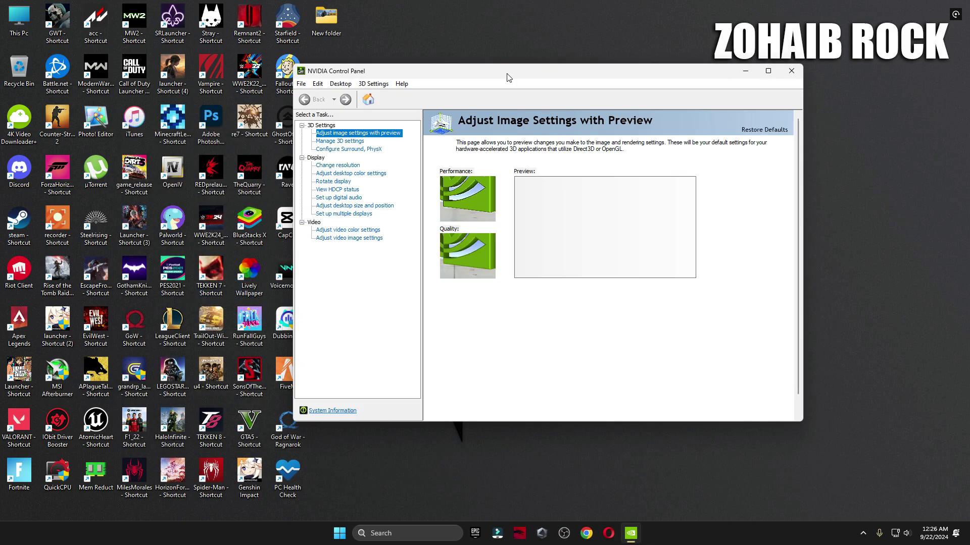
# Step: Review the image settings preview options and the global 3D settings list, and close the NVIDIA Control Panel
pyautogui.moveTo(516, 77); pyautogui.dragTo(541, 99)
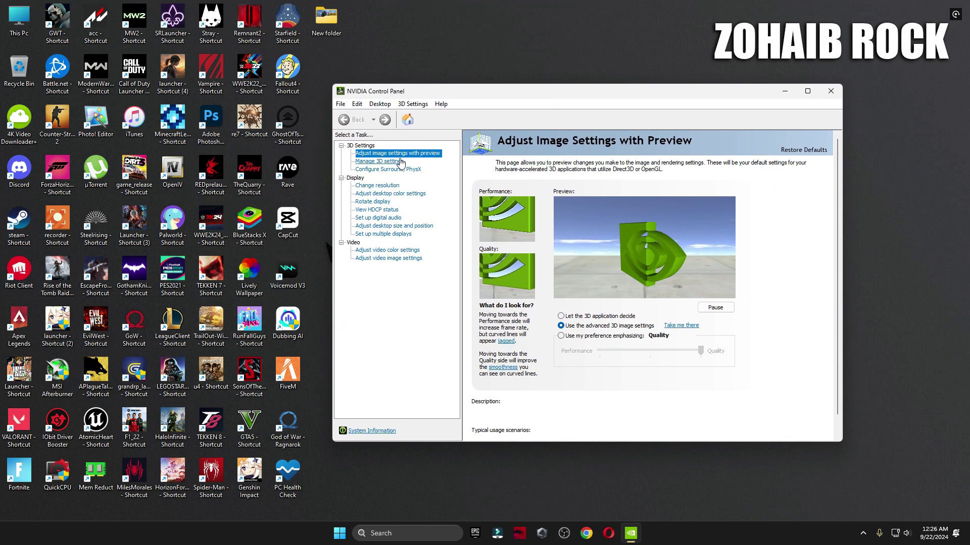
pyautogui.moveTo(561, 328)
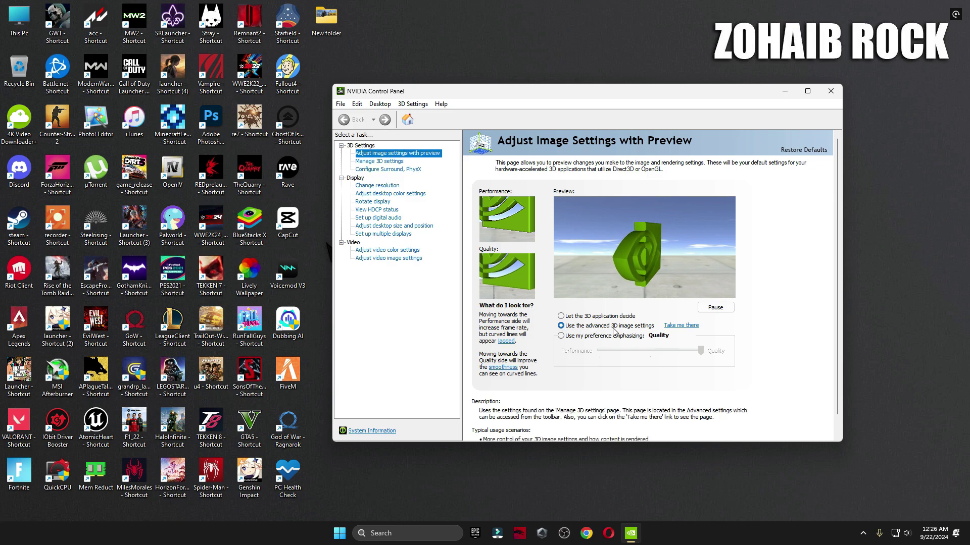
pyautogui.click(389, 161)
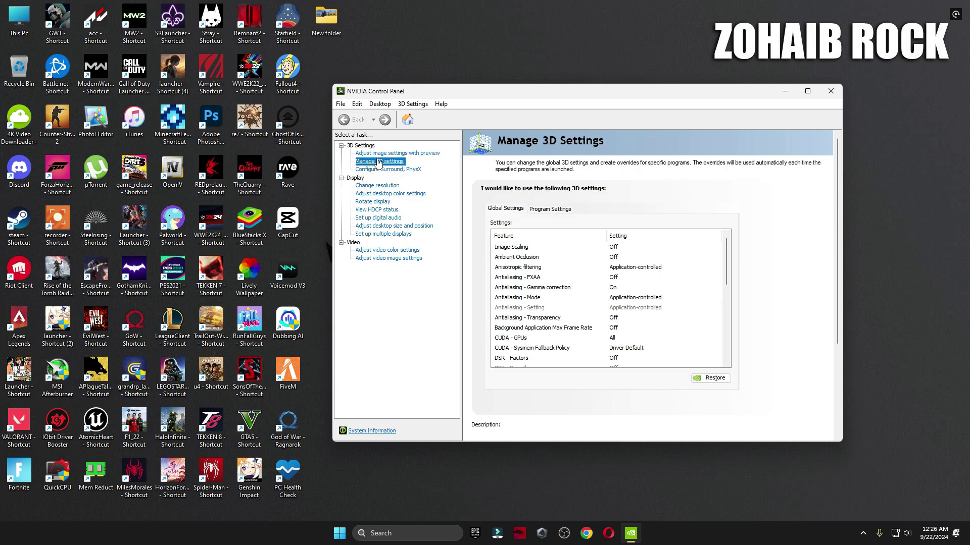
pyautogui.moveTo(630, 320)
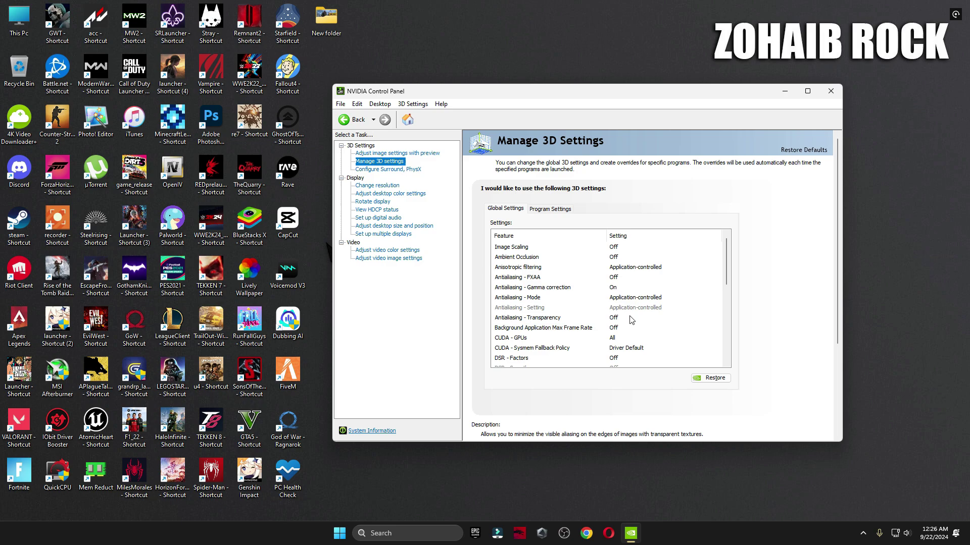
pyautogui.scroll(-10, 606, 283)
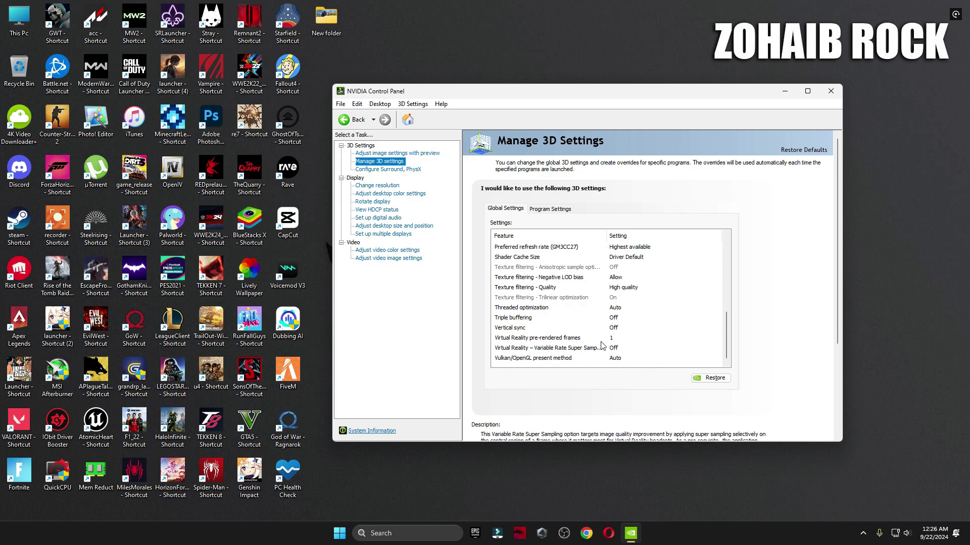
pyautogui.click(427, 153)
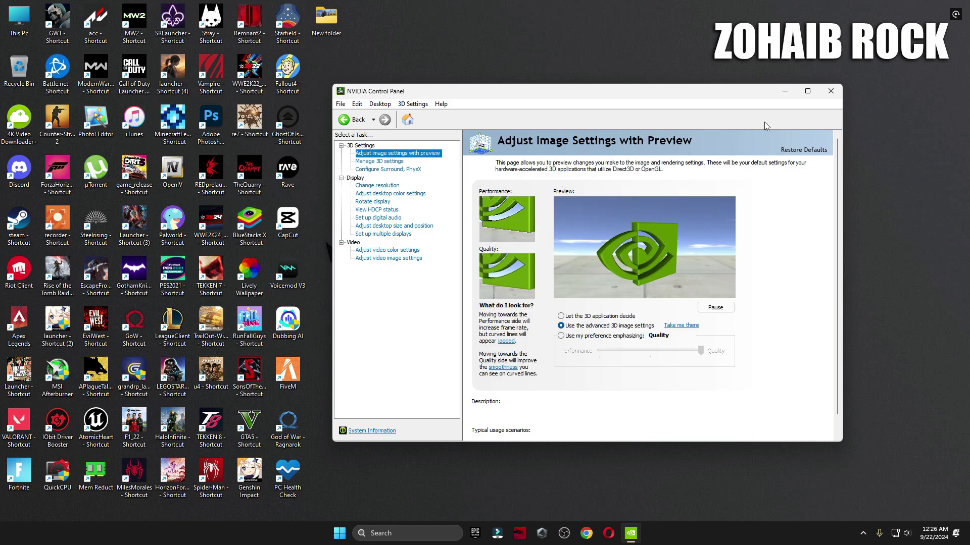
pyautogui.click(830, 91)
# Step: Check the graphics driver's update status in the NVIDIA app and close the app
pyautogui.click(422, 536)
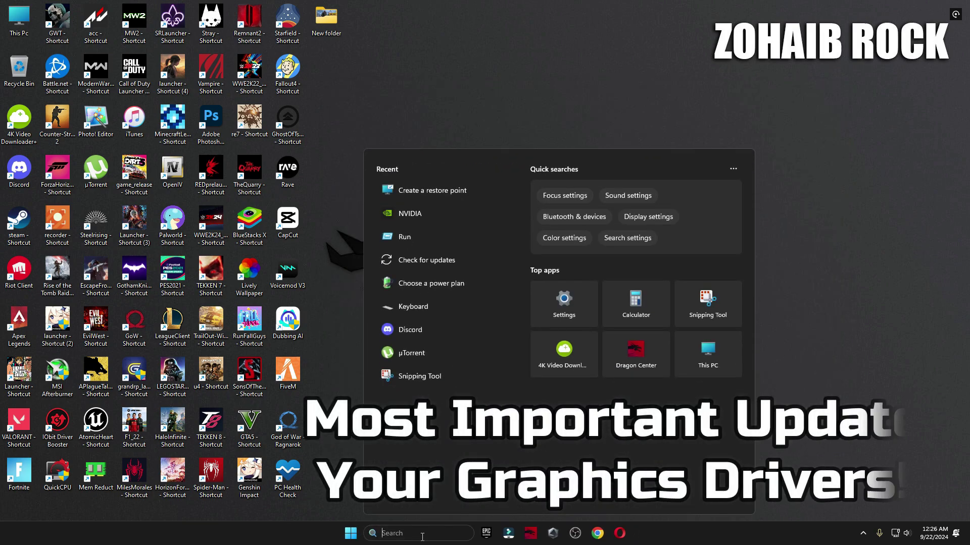
pyautogui.write('nvi')
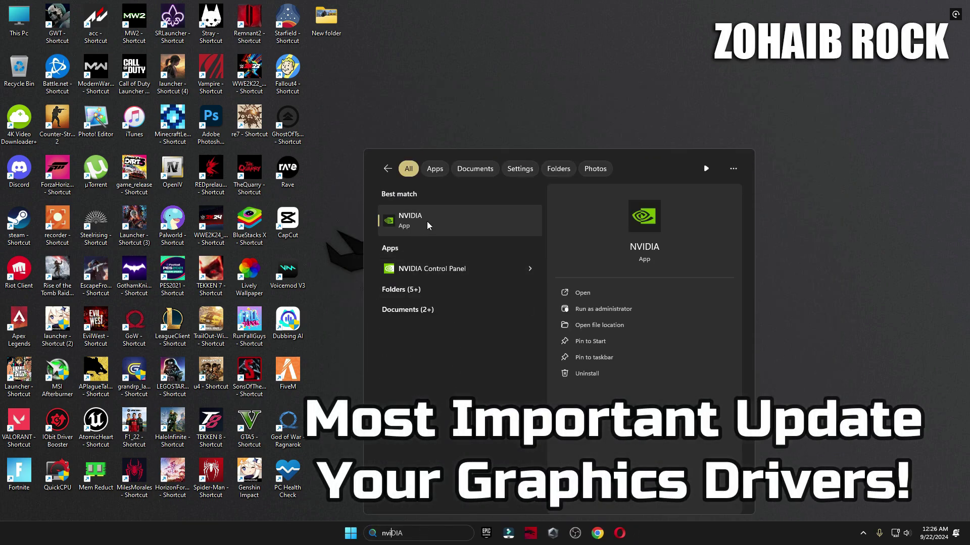
pyautogui.click(427, 224)
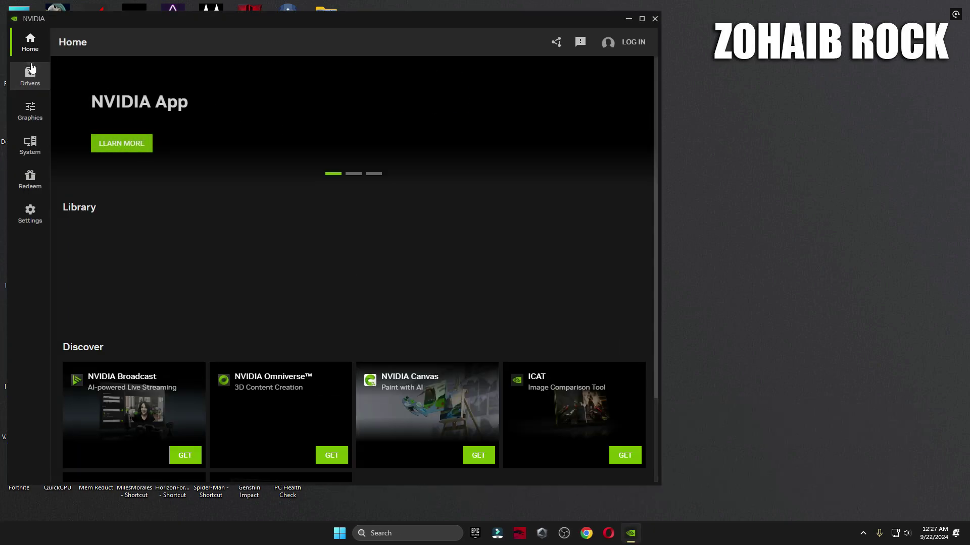
pyautogui.click(31, 67)
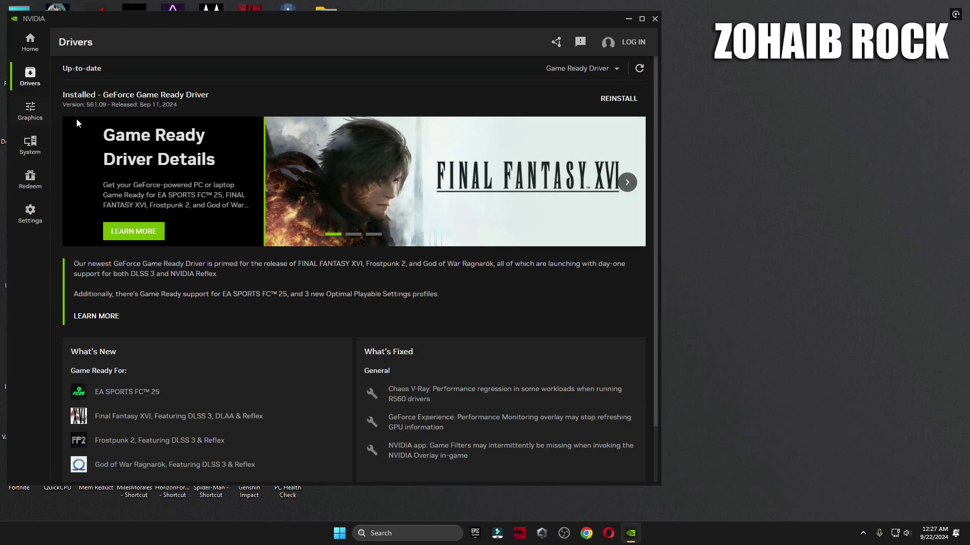
pyautogui.click(654, 20)
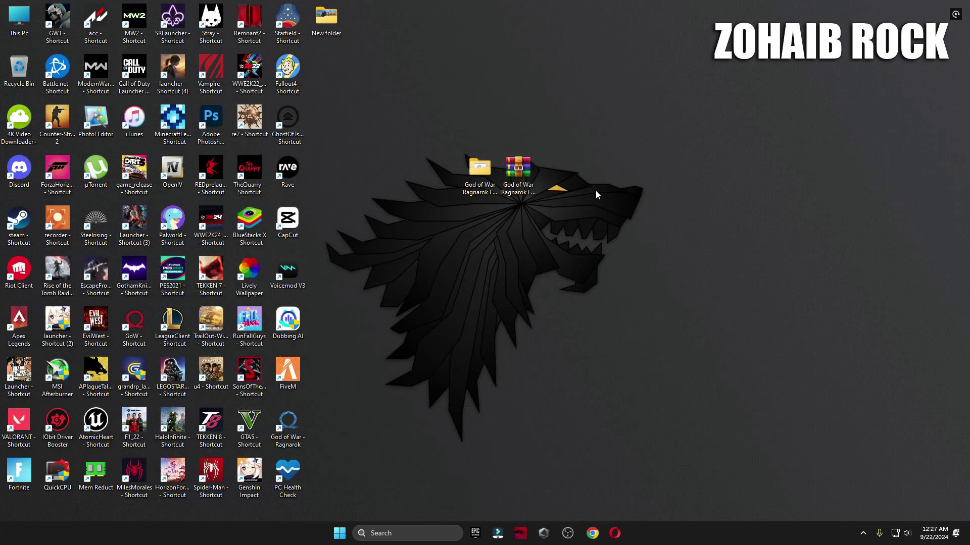
# Step: Run Timer Resolution from the FPS boost pack's 4 Latency (Timer Resolution) folder and leave it running minimized
pyautogui.doubleClick(474, 171)
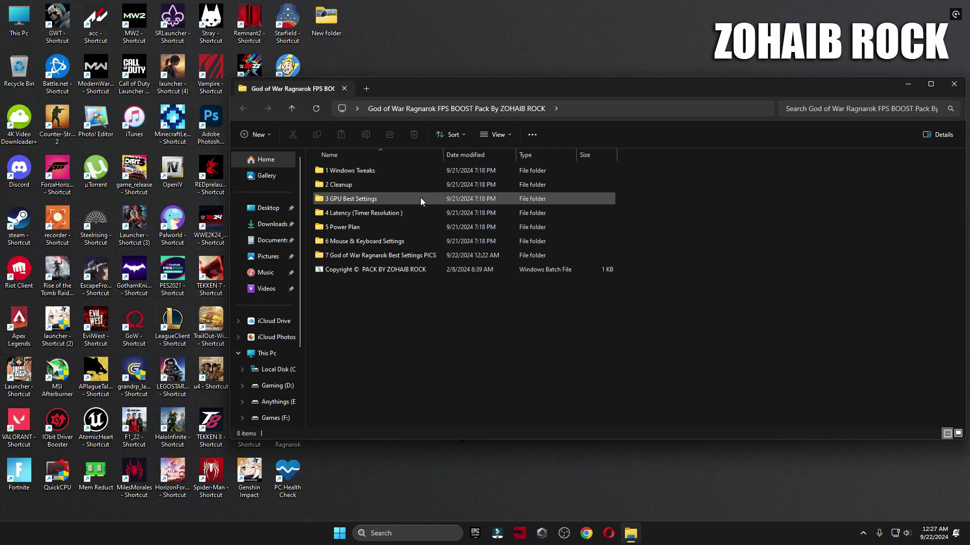
pyautogui.doubleClick(386, 215)
pyautogui.press('Return')
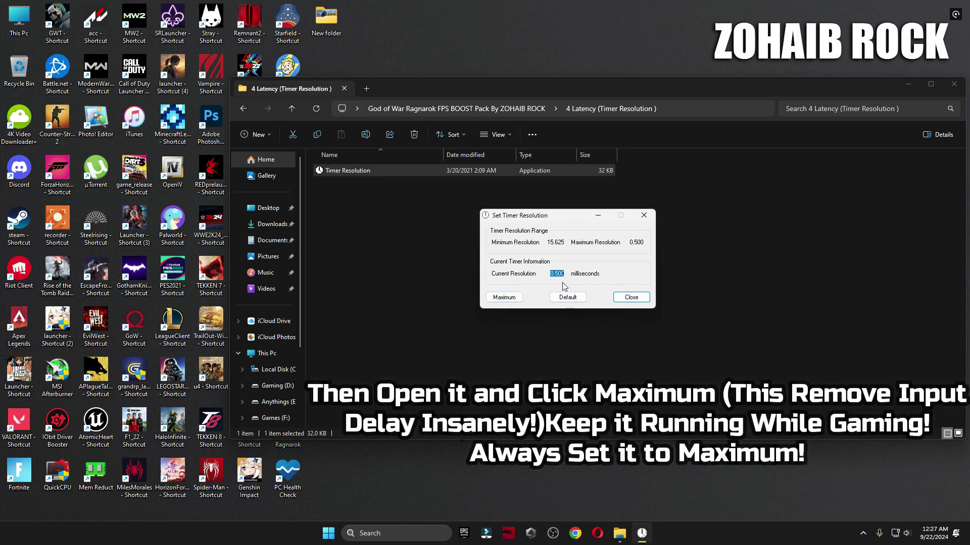
pyautogui.click(598, 216)
# Step: Browse to the Quick-CPU x64bit installer folder inside the pack's 5 Power Plan folder
pyautogui.hotkey('alt', 'Left')
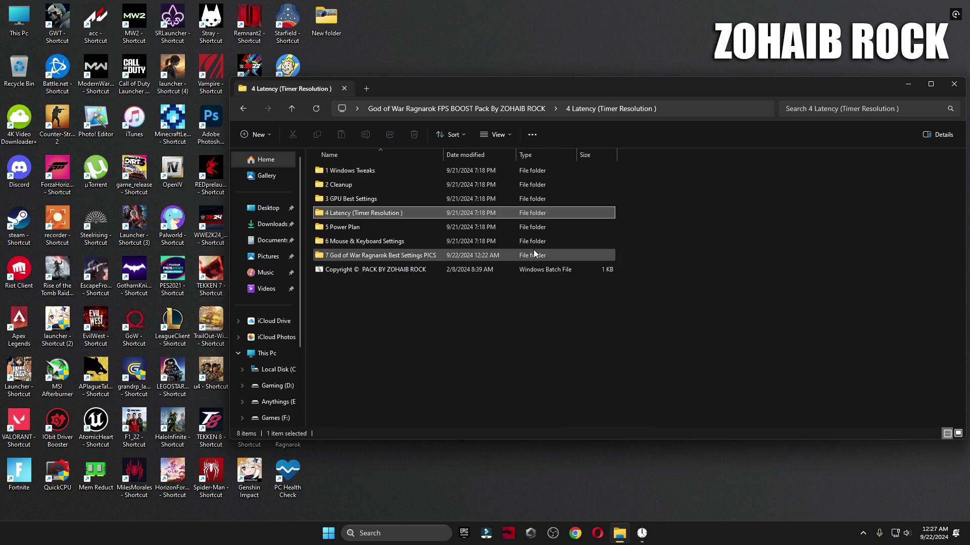
pyautogui.doubleClick(371, 229)
pyautogui.doubleClick(335, 170)
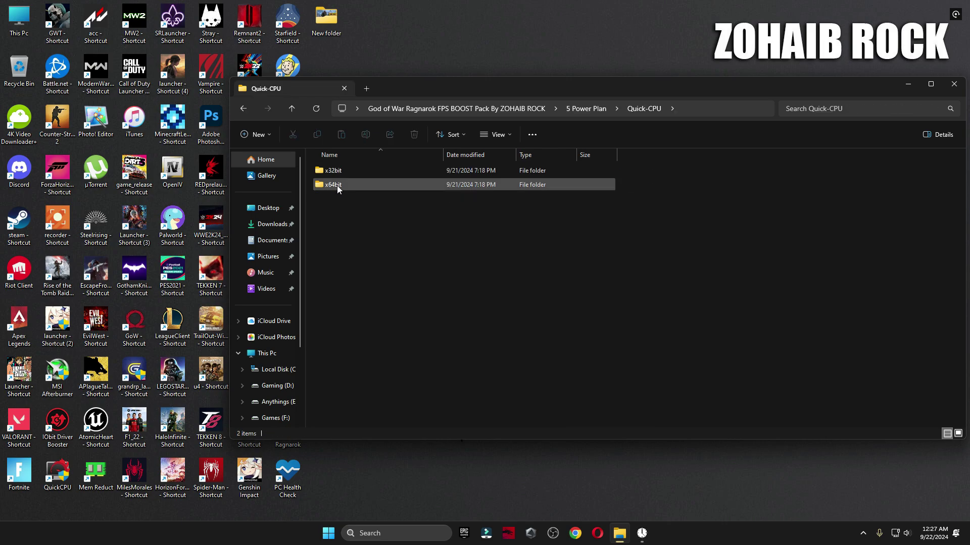
pyautogui.doubleClick(338, 184)
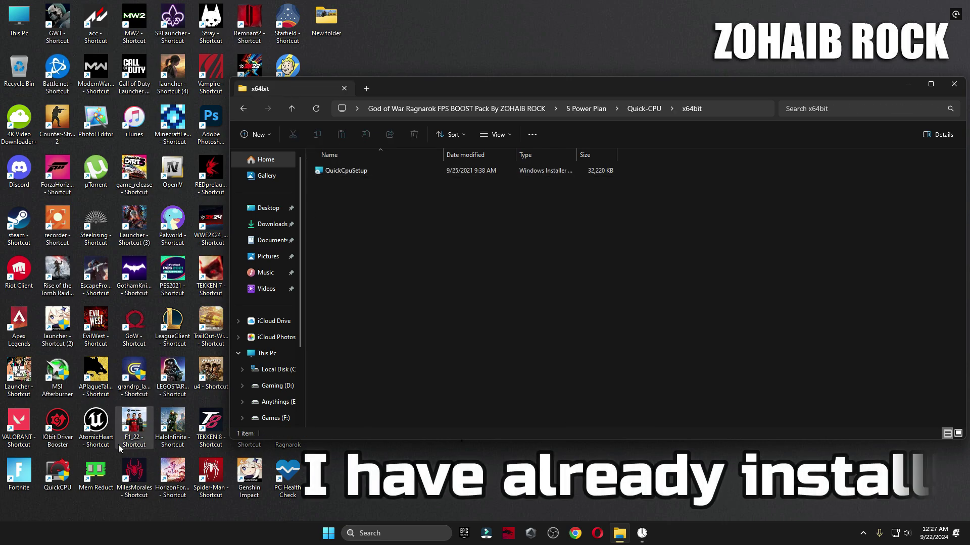
# Step: Launch the installed QuickCPU, allow it to make changes to the device, and close the installer folder window
pyautogui.doubleClick(62, 474)
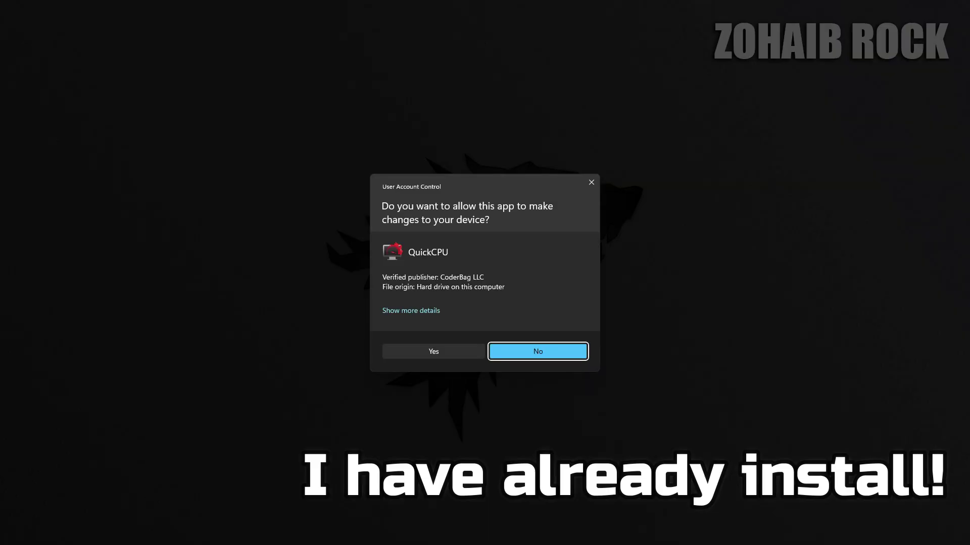
pyautogui.click(538, 351)
pyautogui.click(952, 85)
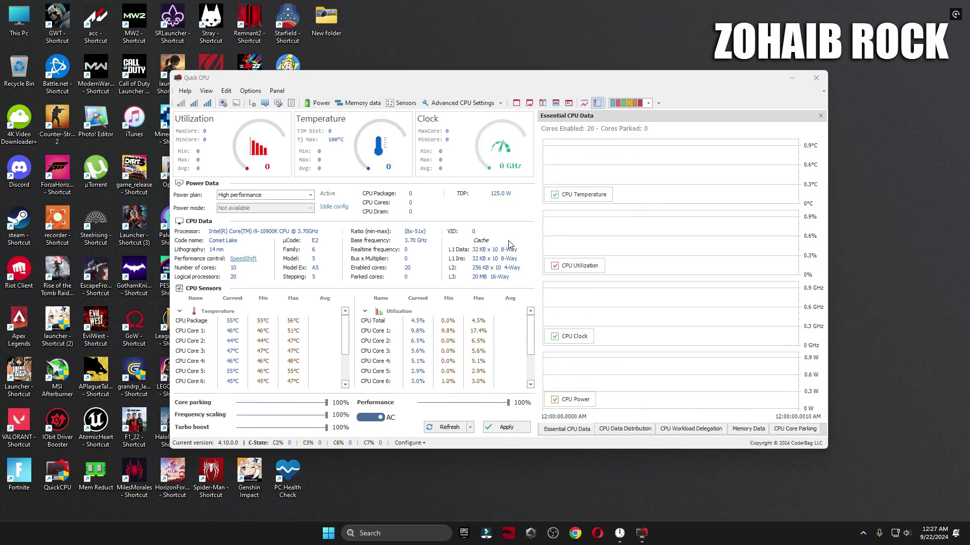
# Step: Choose the High performance power plan in Quick CPU, set core parking and turbo boost to 100%, and apply the settings
pyautogui.click(265, 195)
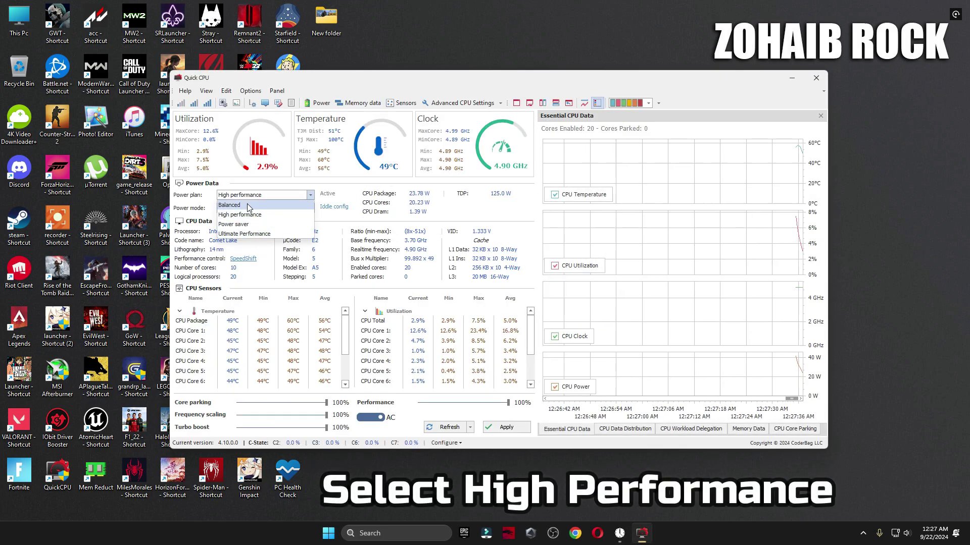
pyautogui.click(249, 215)
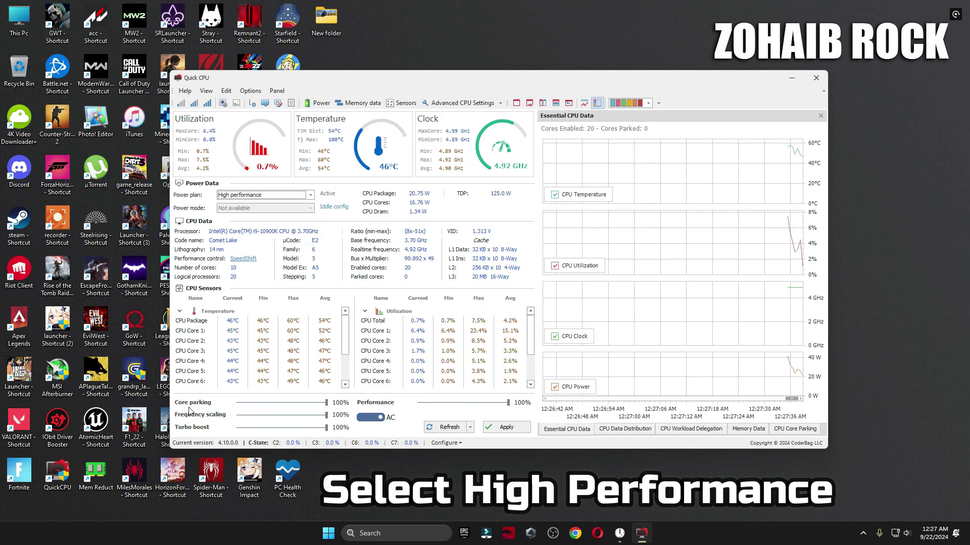
pyautogui.moveTo(321, 403); pyautogui.dragTo(328, 403)
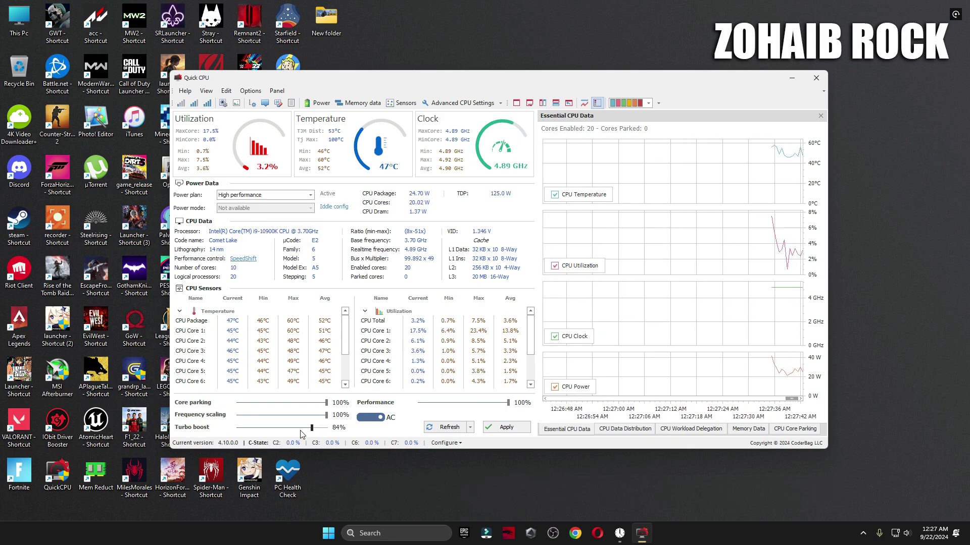
pyautogui.click(333, 428)
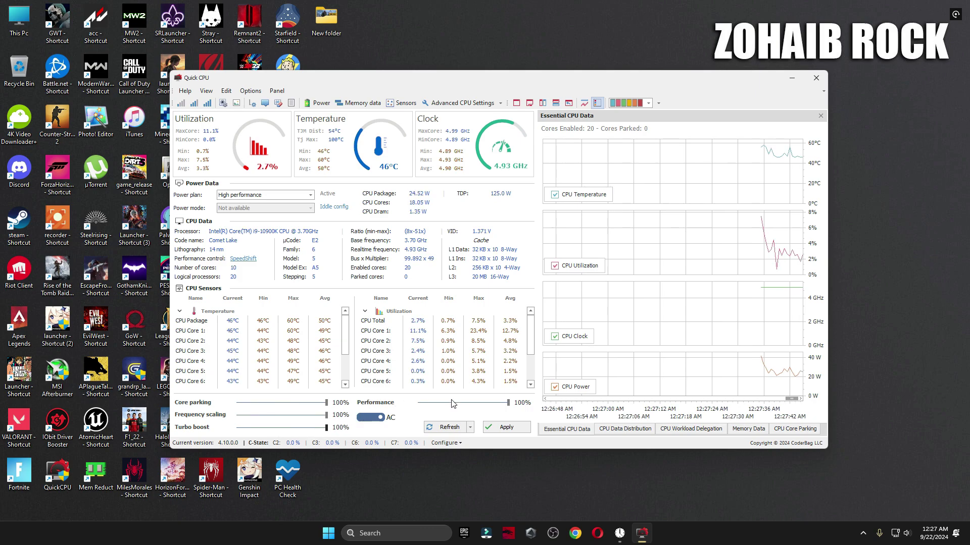
pyautogui.click(505, 427)
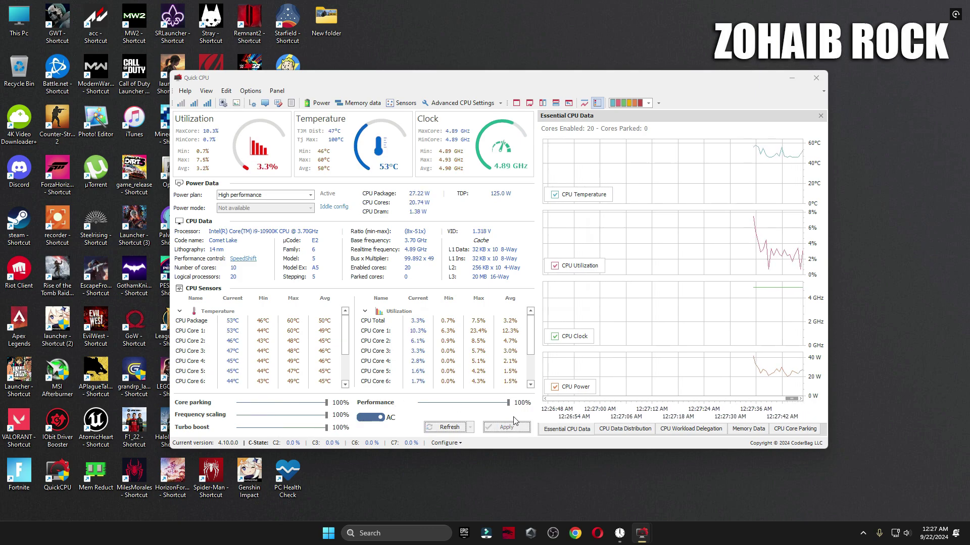
pyautogui.click(558, 292)
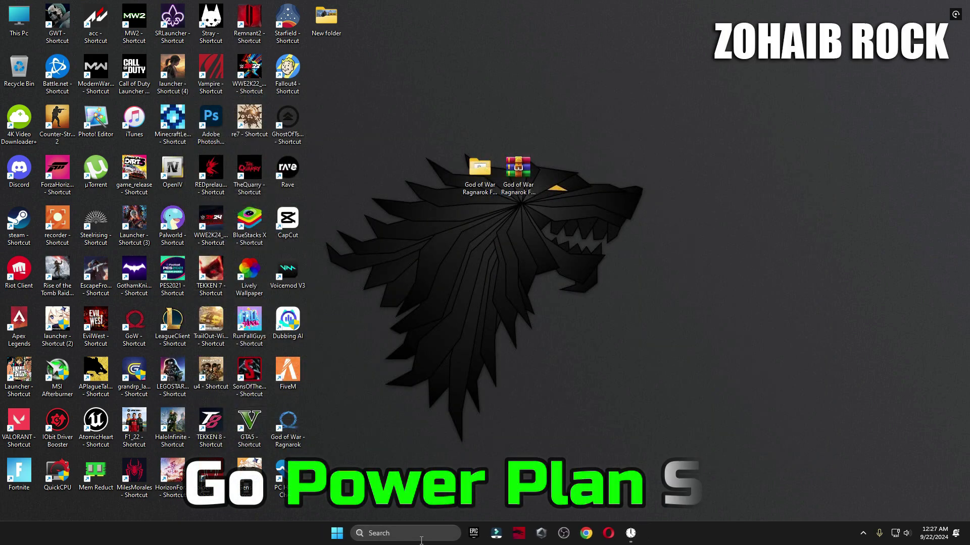
# Step: Open the Windows power plan options and check that High performance is selected among the preferred and additional plans
pyautogui.click(423, 539)
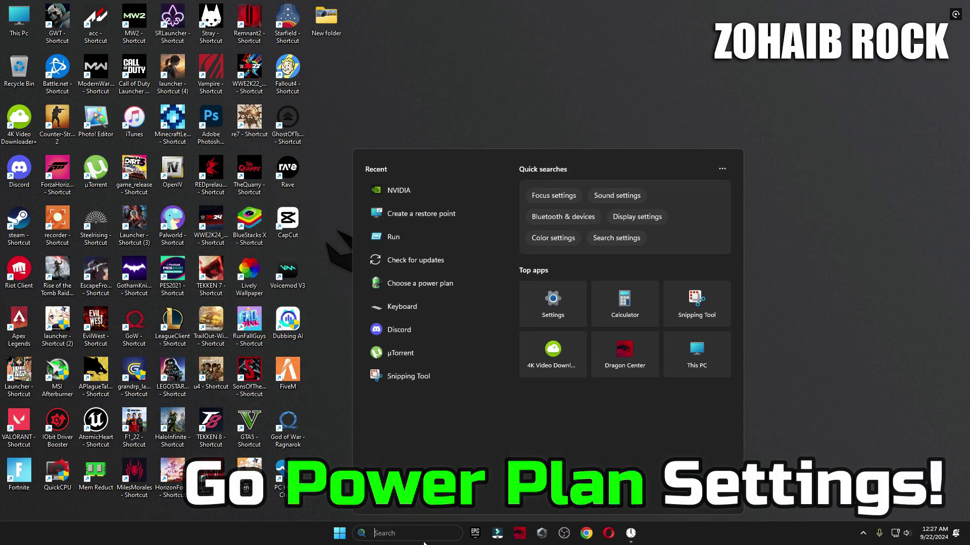
pyautogui.write('power')
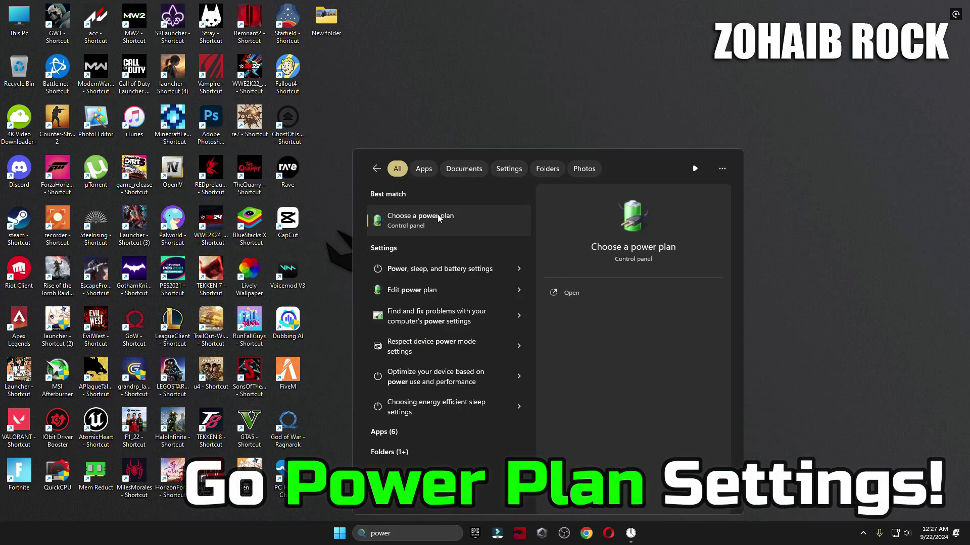
pyautogui.click(438, 216)
pyautogui.moveTo(437, 61); pyautogui.dragTo(526, 77)
pyautogui.click(477, 234)
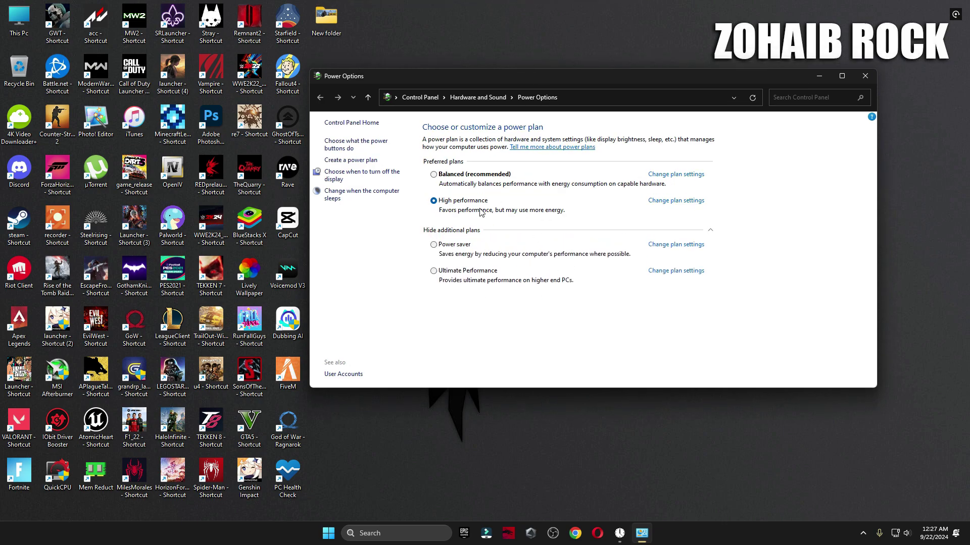
pyautogui.click(713, 233)
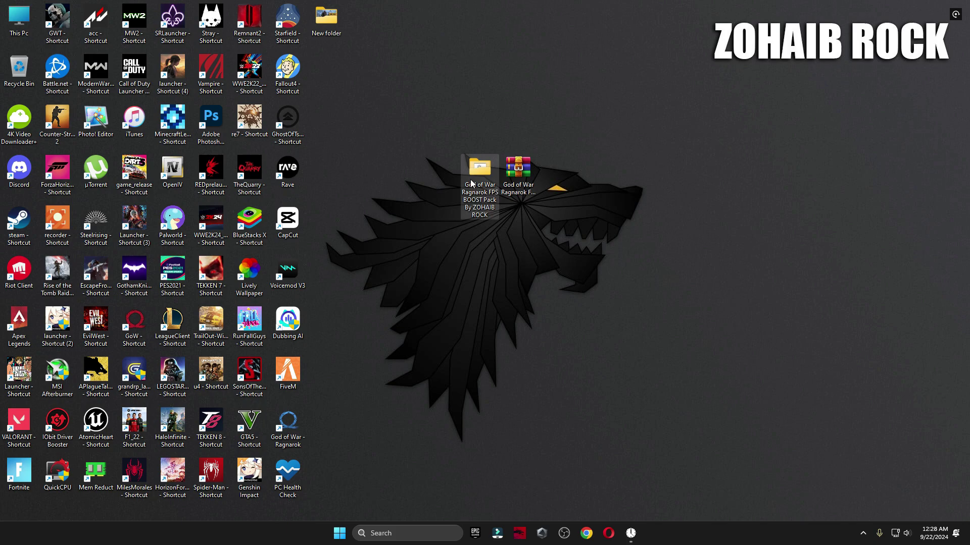
# Step: Open the pack's 6 Mouse & Keyboard Settings folder and turn off Enhance pointer precision through the M1 Mouse Acceleration shortcut
pyautogui.doubleClick(471, 183)
pyautogui.doubleClick(367, 241)
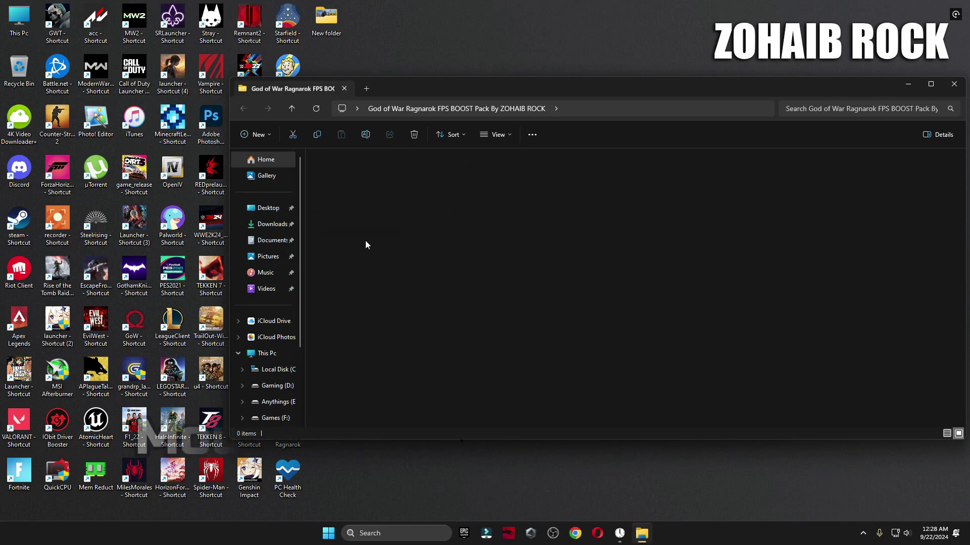
pyautogui.doubleClick(407, 192)
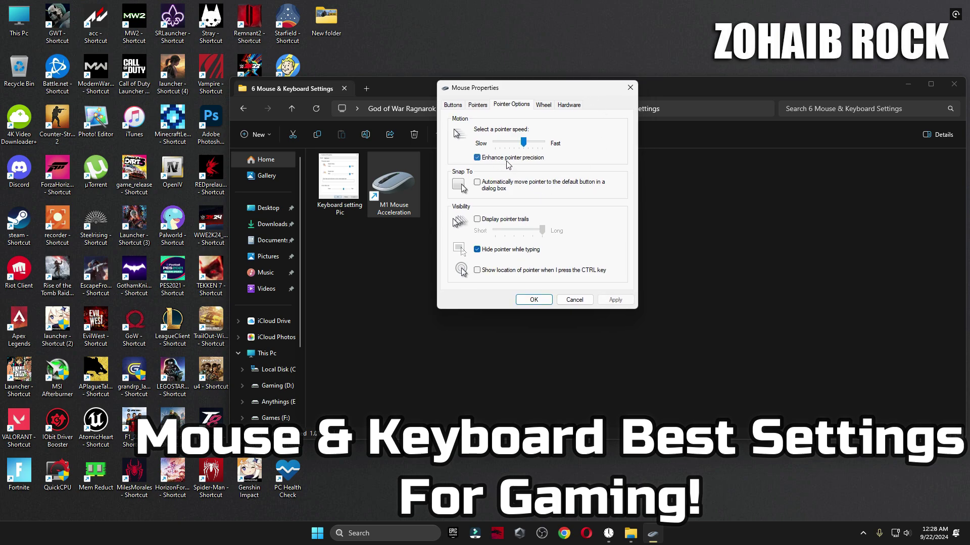
pyautogui.click(506, 158)
pyautogui.click(453, 105)
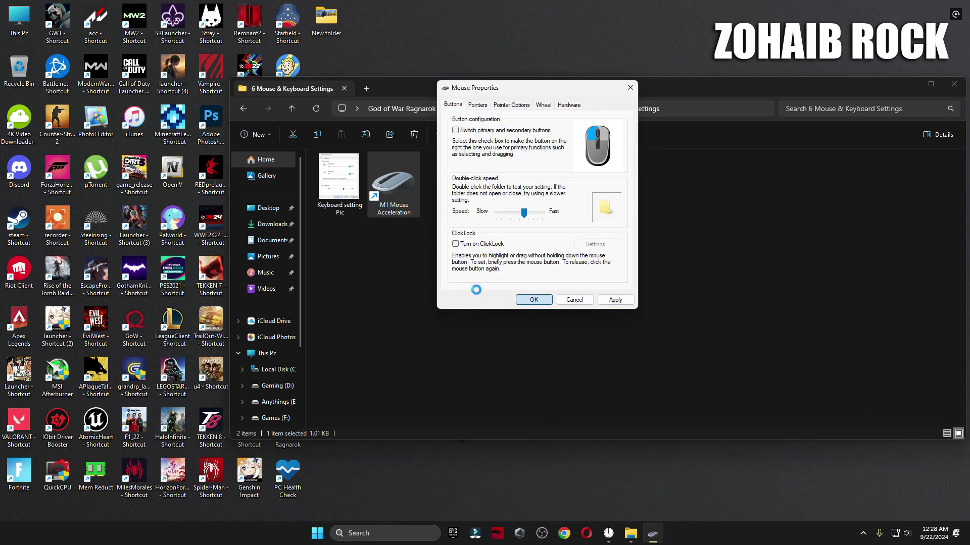
# Step: Open the Keyboard setting Pic and the Windows Keyboard properties side by side, compare their repeat and blink rates, and close the picture
pyautogui.doubleClick(338, 179)
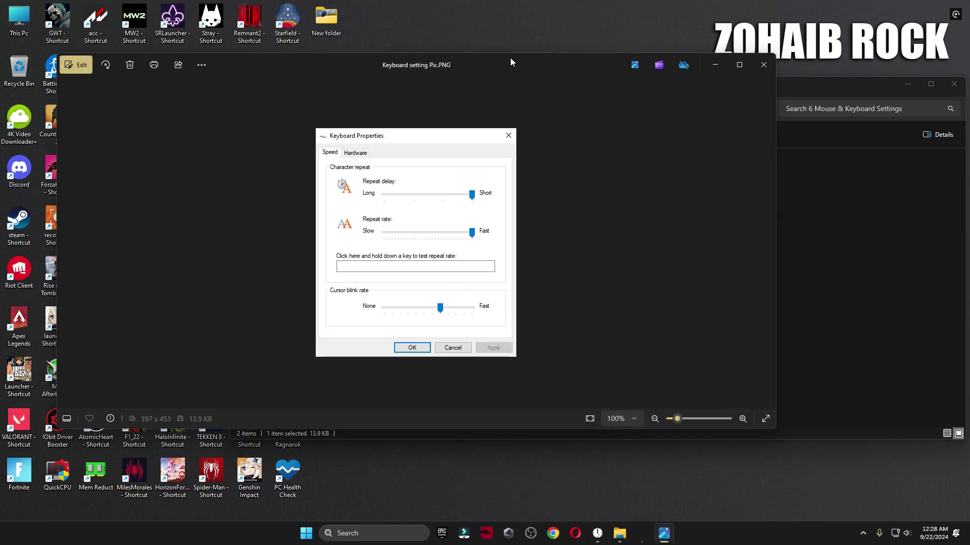
pyautogui.moveTo(510, 62); pyautogui.dragTo(519, 77)
pyautogui.click(399, 534)
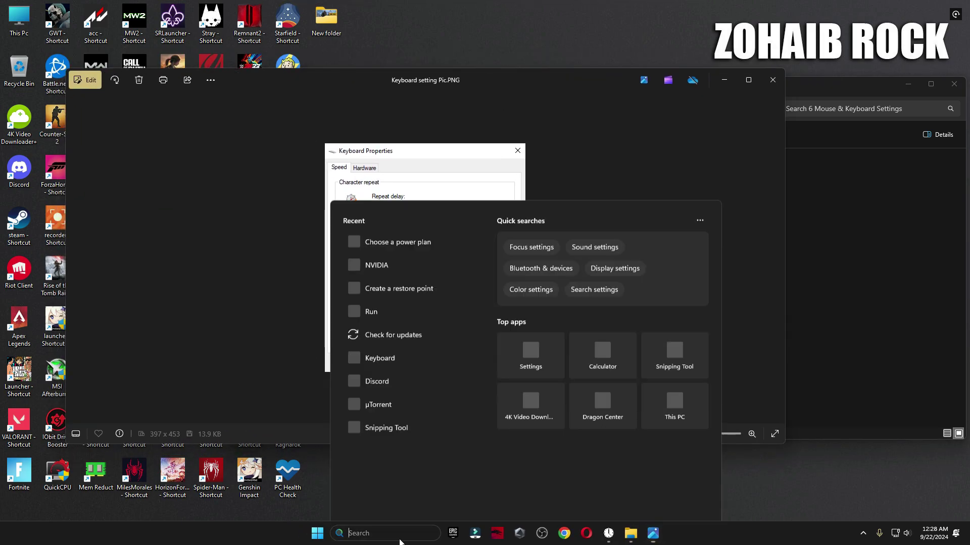
pyautogui.write('keyboard')
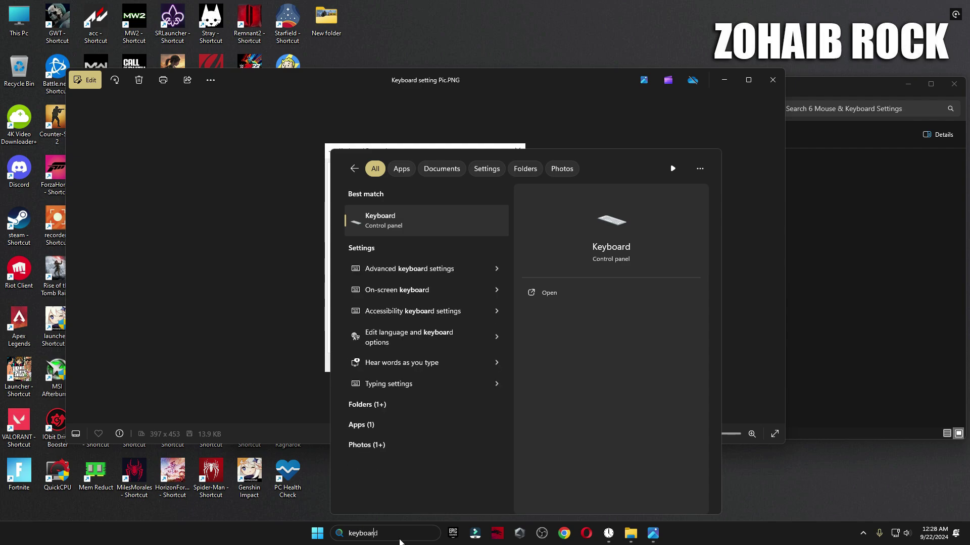
pyautogui.click(403, 216)
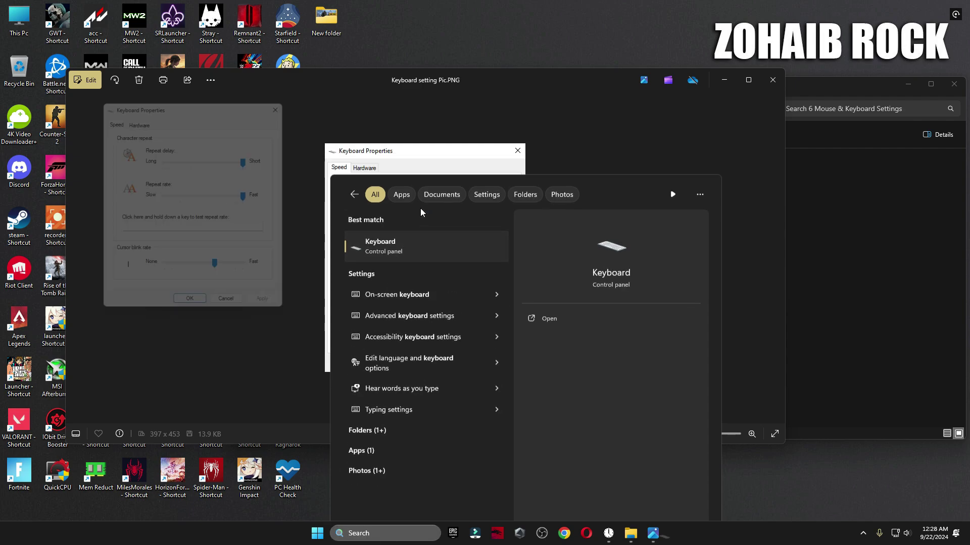
pyautogui.moveTo(234, 98); pyautogui.dragTo(253, 143)
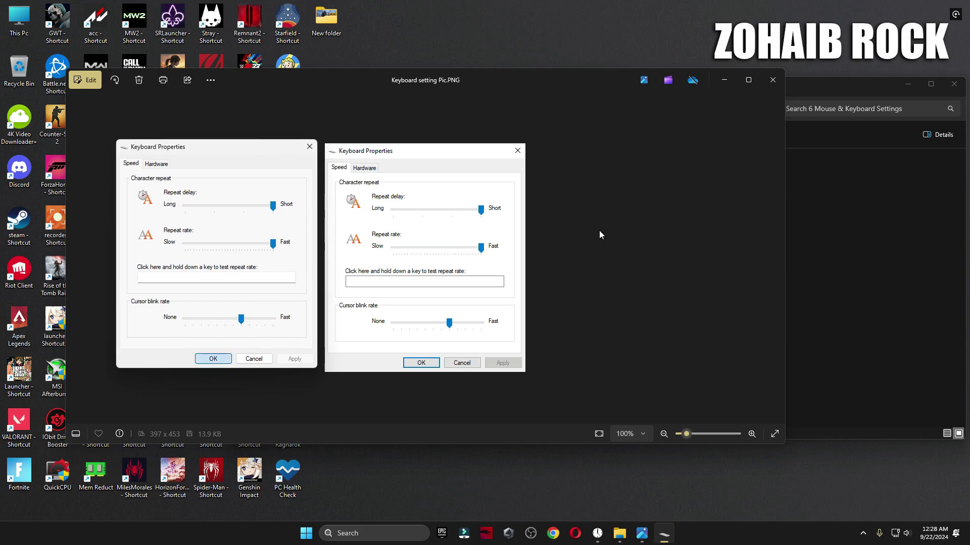
pyautogui.click(773, 80)
# Step: View the three display and graphics pictures in the 7 God of War Ragnarok Best Settings PICS folder, and close the viewer and folder
pyautogui.hotkey('alt', 'Up')
pyautogui.click(354, 258)
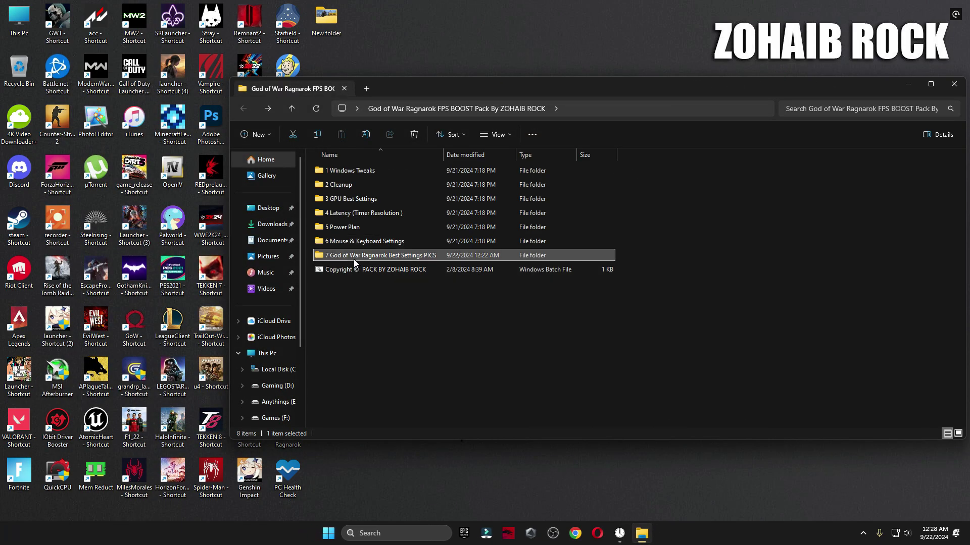
pyautogui.doubleClick(409, 259)
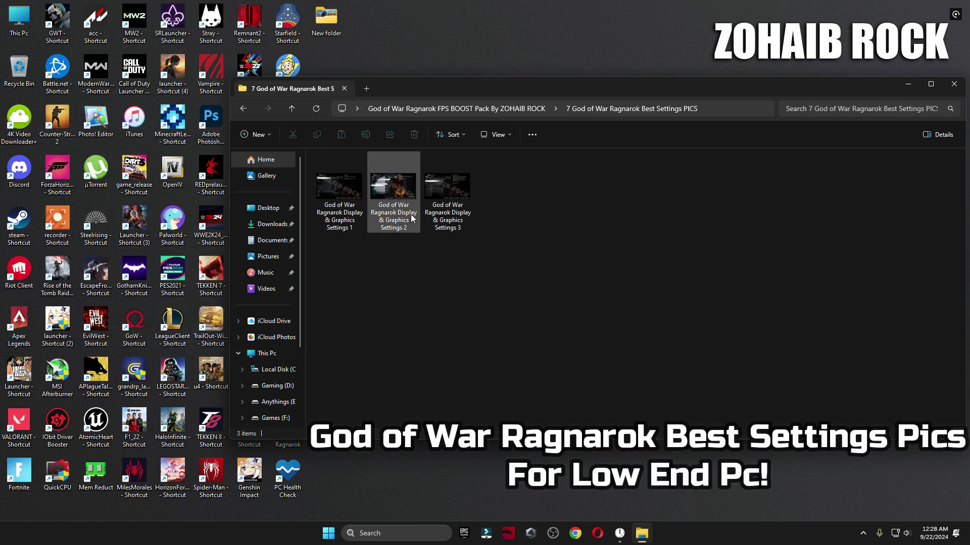
pyautogui.doubleClick(343, 197)
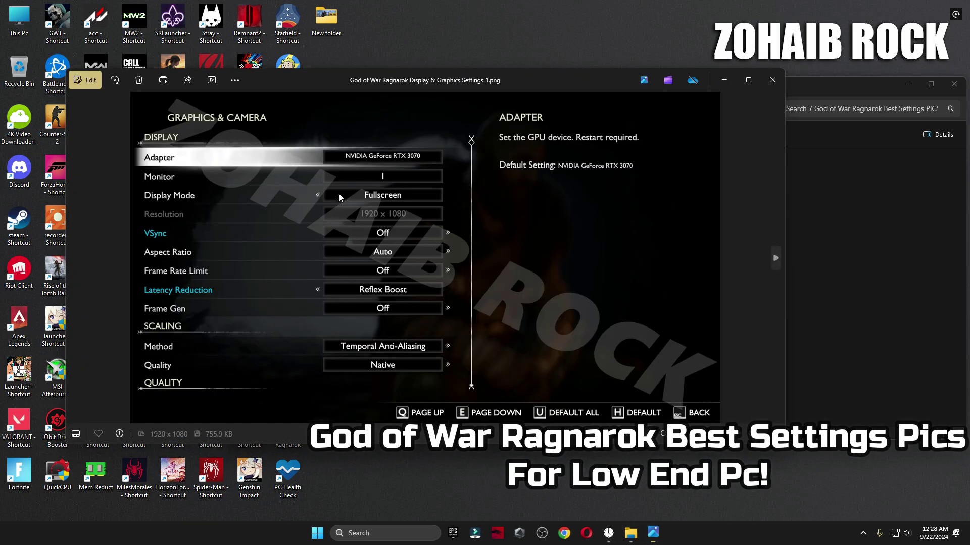
pyautogui.press('Right')
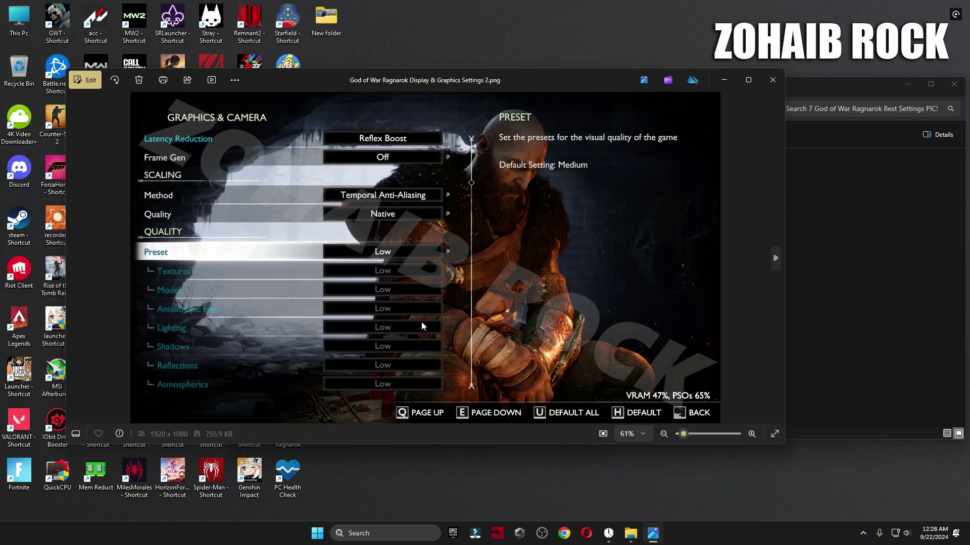
pyautogui.press('Right')
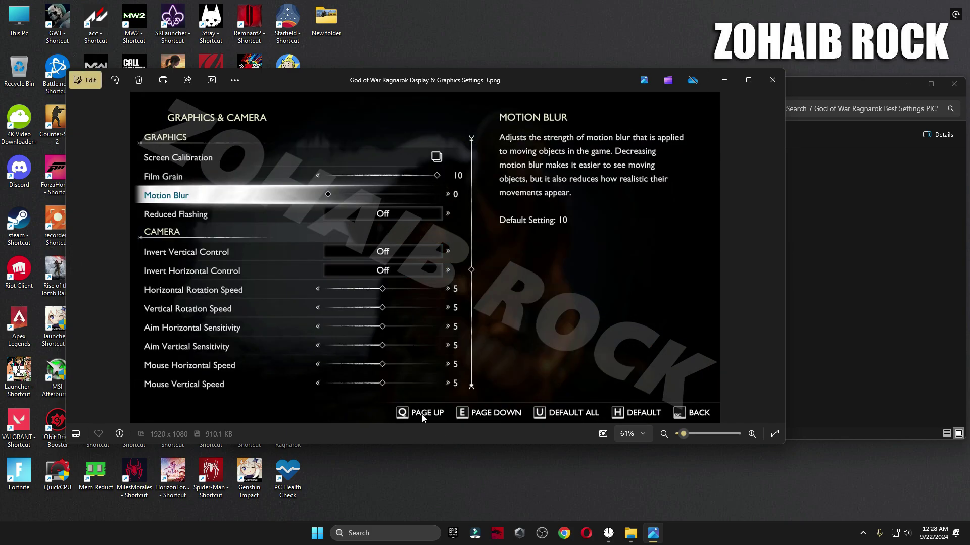
pyautogui.click(772, 81)
pyautogui.click(954, 84)
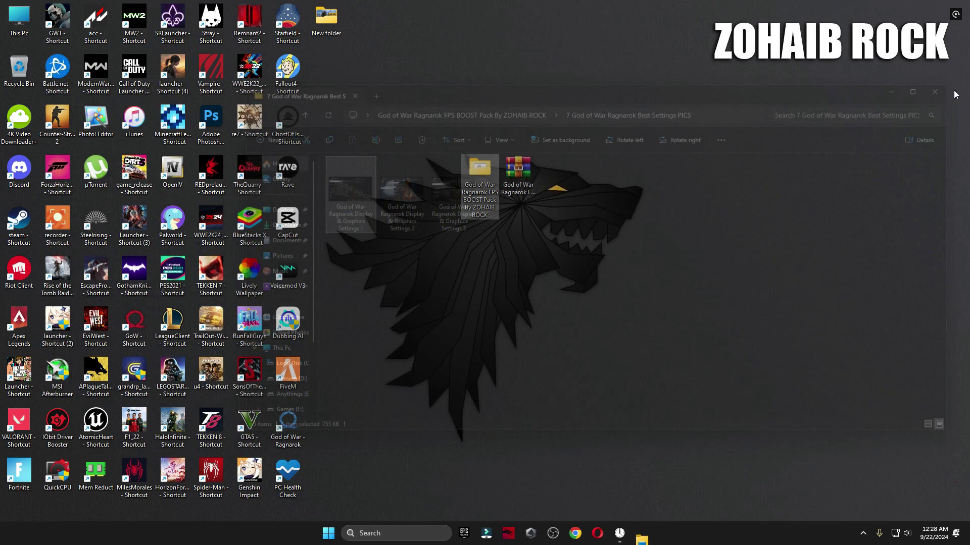
# Step: Find the Run dialog through Windows search and launch msconfig from it
pyautogui.click(419, 532)
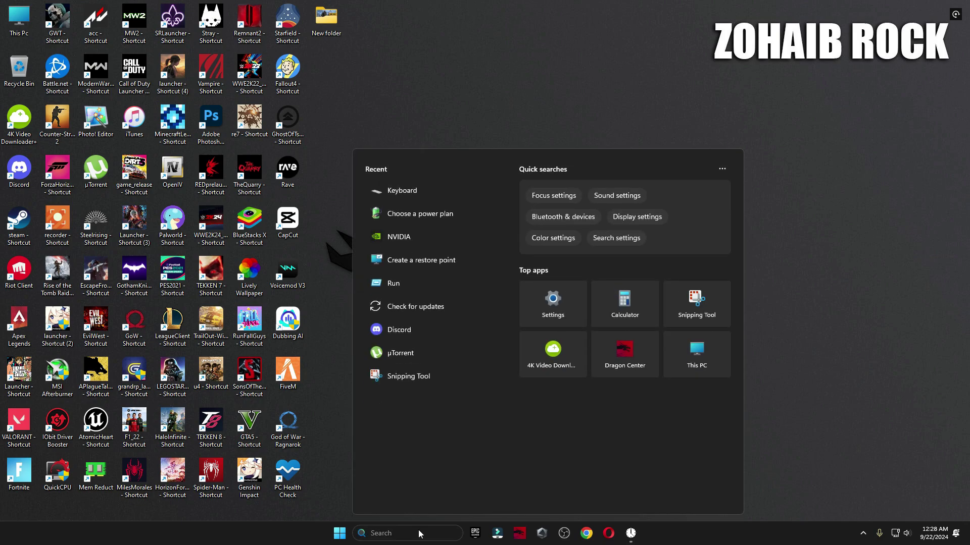
pyautogui.write('run')
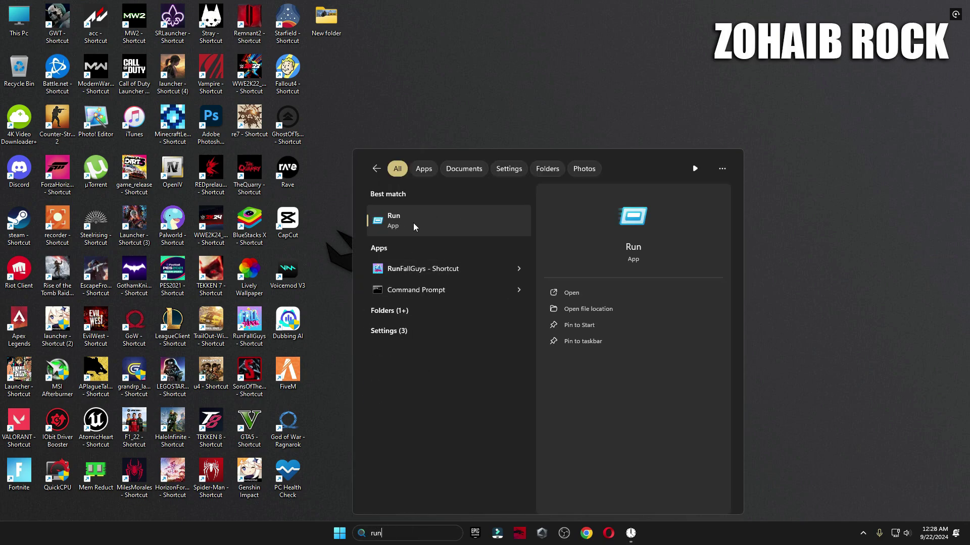
pyautogui.click(414, 227)
pyautogui.moveTo(120, 428); pyautogui.dragTo(520, 149)
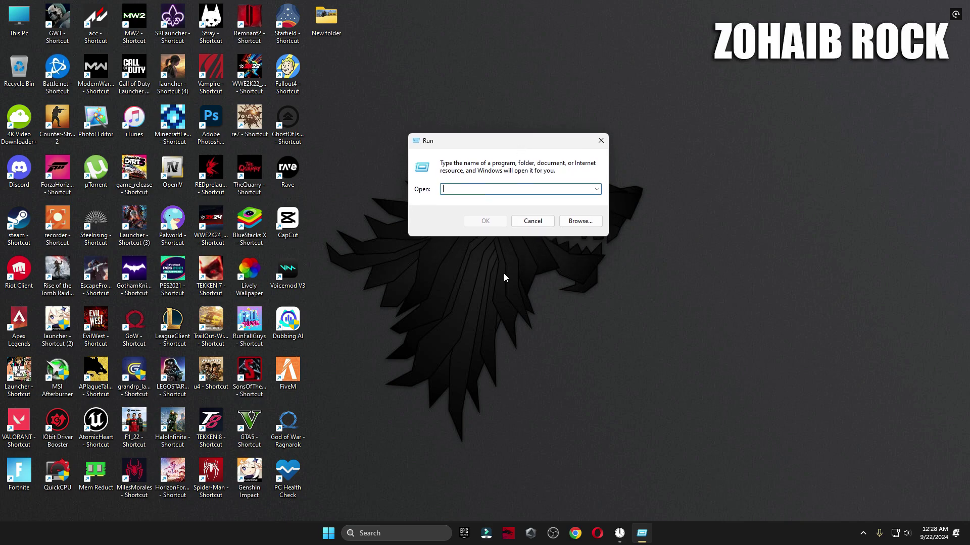
pyautogui.write('msc')
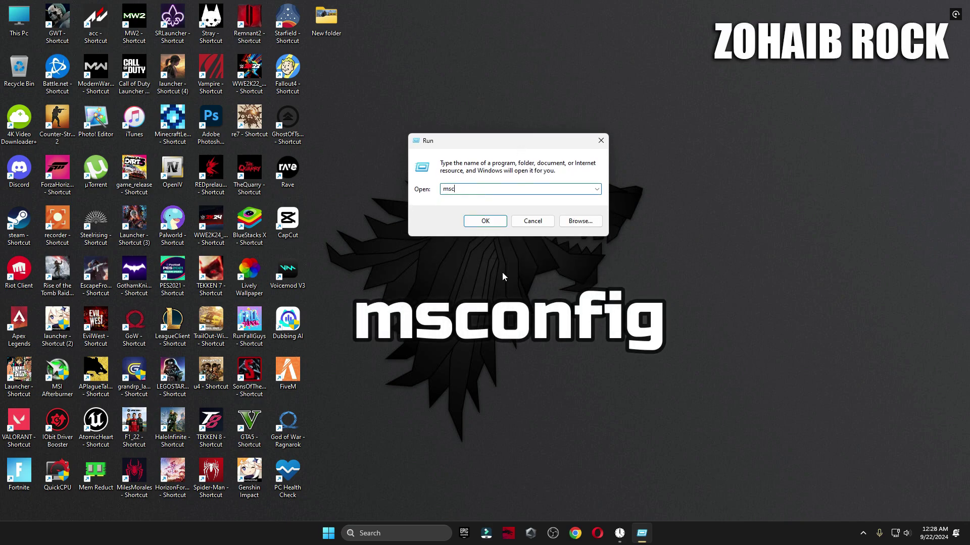
pyautogui.write('onfig')
pyautogui.click(484, 220)
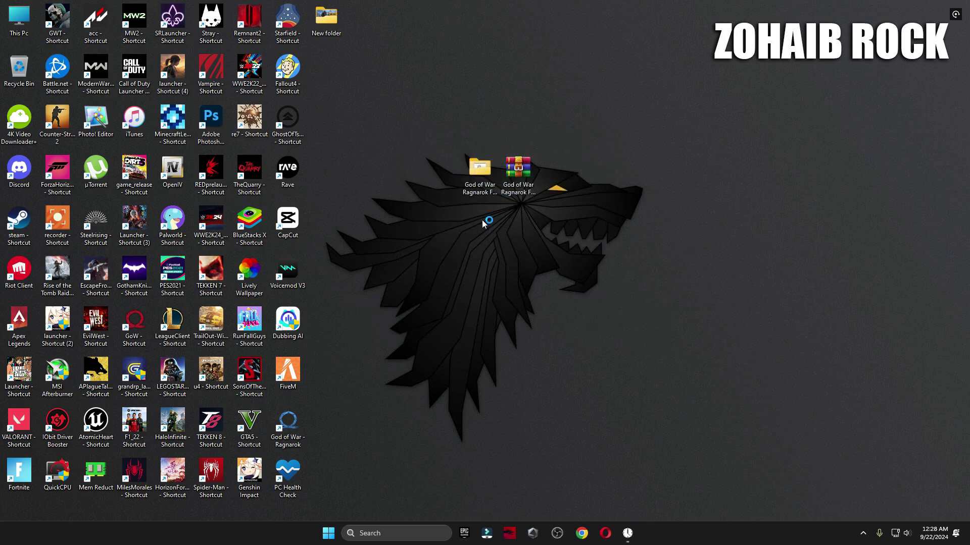
# Step: Set the number of processors to 20 in the advanced boot options and confirm the System Configuration changes
pyautogui.click(379, 188)
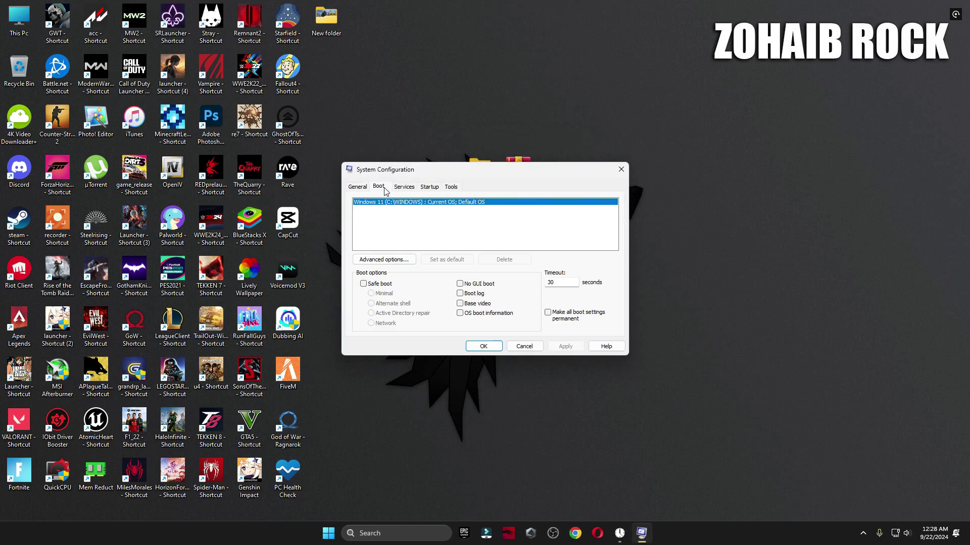
pyautogui.click(393, 259)
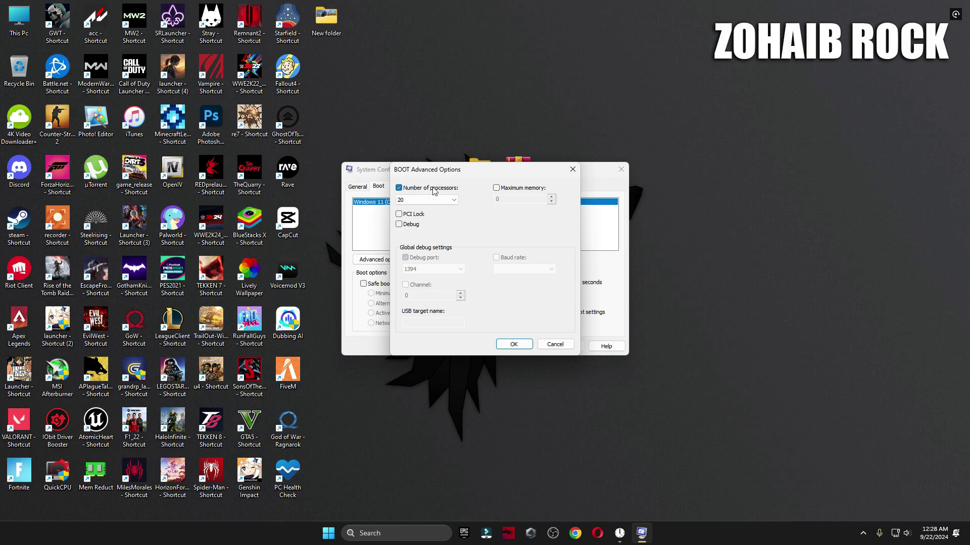
pyautogui.click(431, 204)
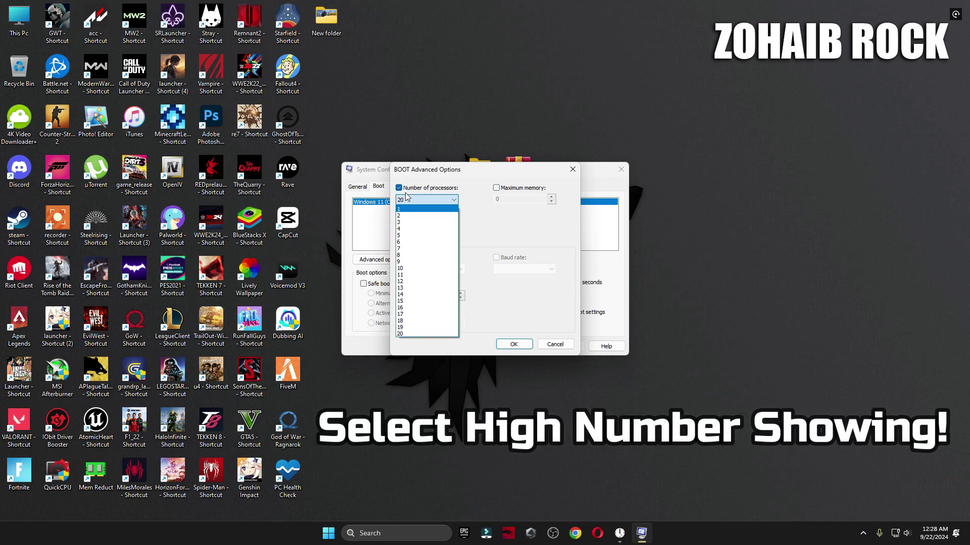
pyautogui.click(408, 335)
pyautogui.click(511, 346)
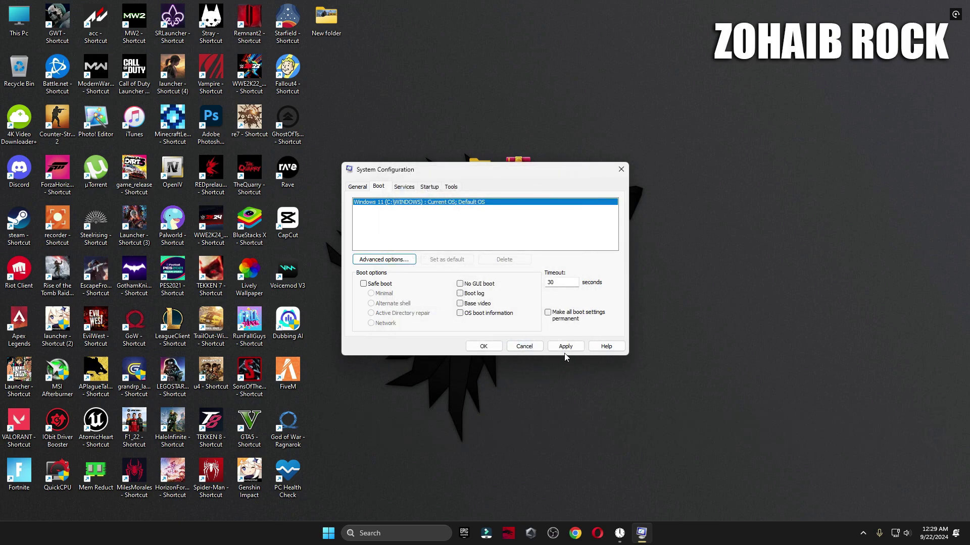
pyautogui.click(493, 346)
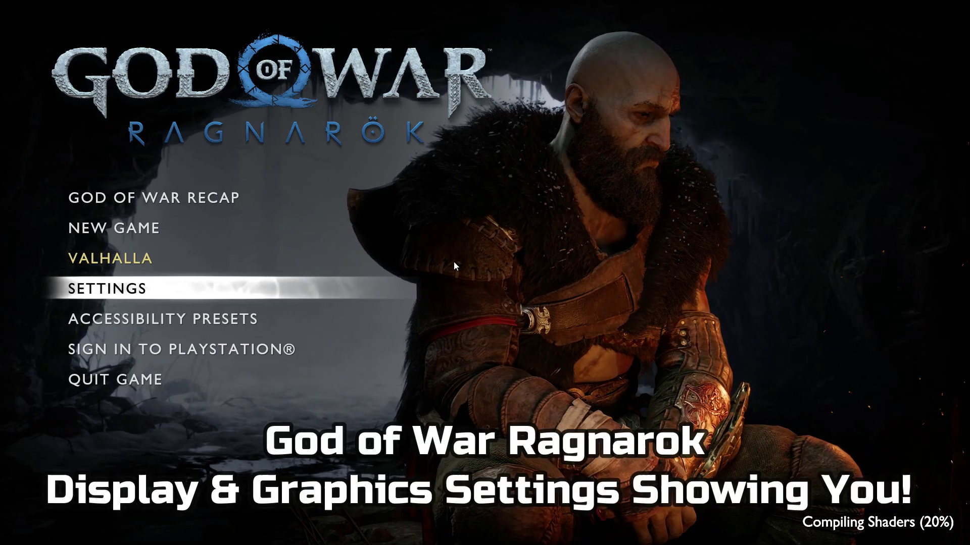
# Step: Open the Graphics & Camera settings in God of War Ragnarök and set VSync to Off
pyautogui.click(153, 290)
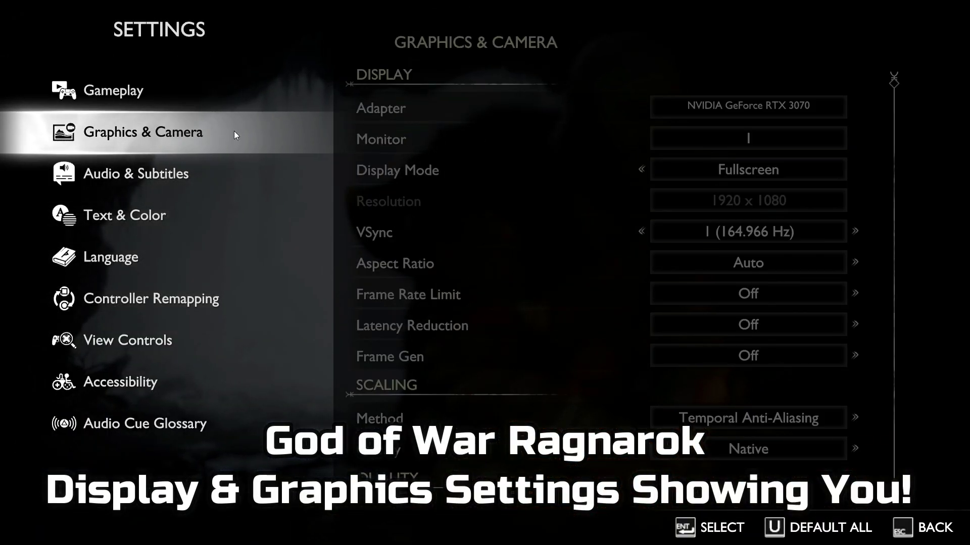
pyautogui.click(159, 135)
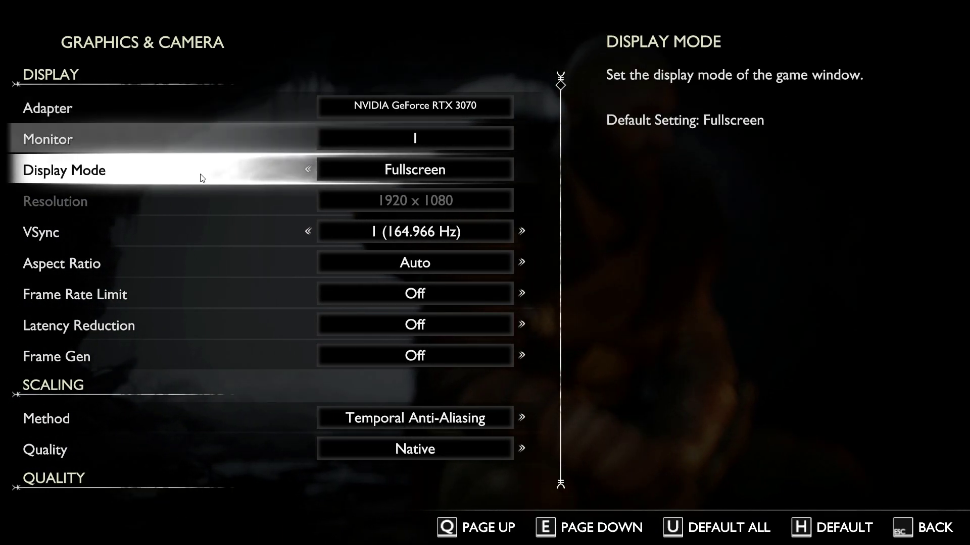
pyautogui.click(305, 232)
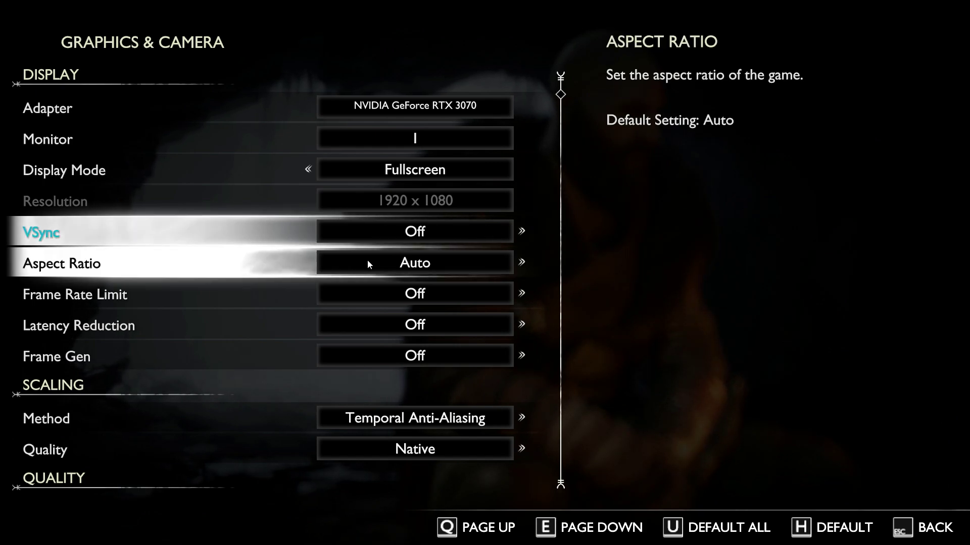
# Step: Cycle the Frame Rate Limit up to 144 fps and return it to Off
pyautogui.click(522, 294)
pyautogui.click(522, 294)
pyautogui.click(521, 294)
pyautogui.click(522, 293)
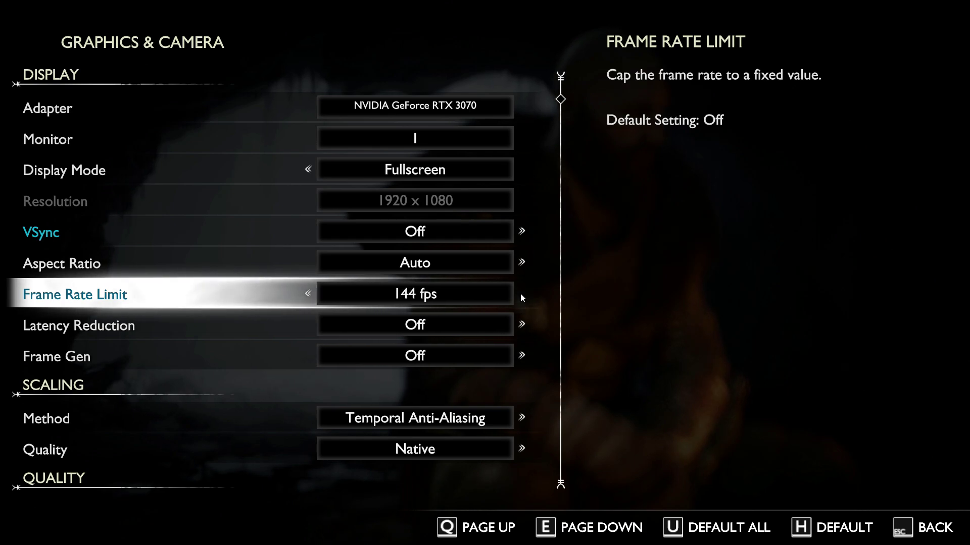
pyautogui.click(304, 295)
pyautogui.click(304, 295)
pyautogui.click(304, 295)
pyautogui.click(304, 295)
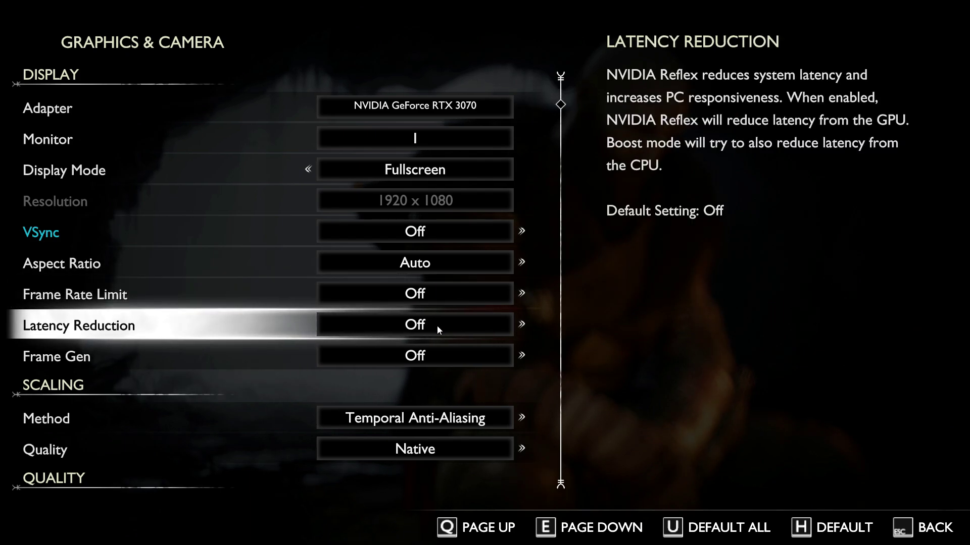
# Step: Set Latency Reduction to Reflex Boost, and try AMD FSR 3.1 as the scaling method before returning to Temporal Anti-Aliasing
pyautogui.click(523, 325)
pyautogui.click(523, 325)
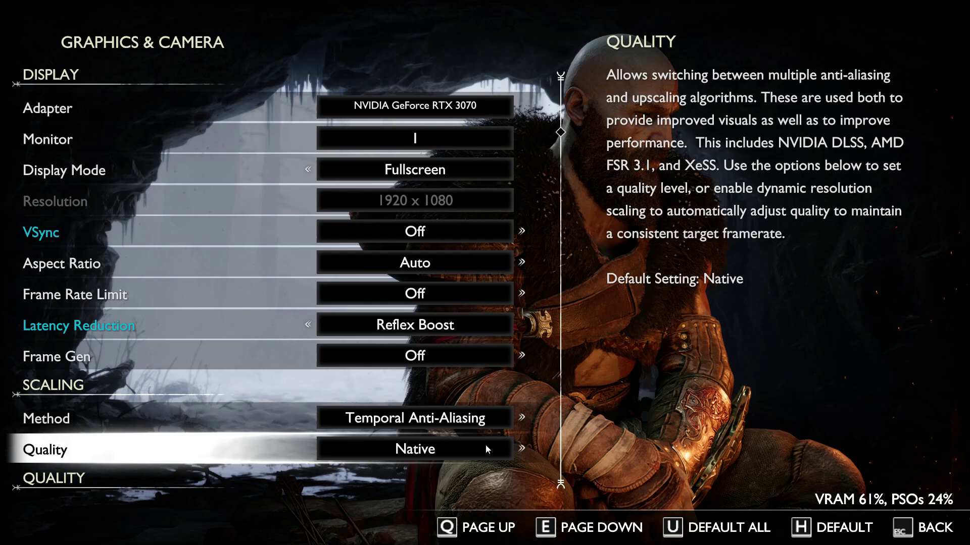
pyautogui.click(522, 416)
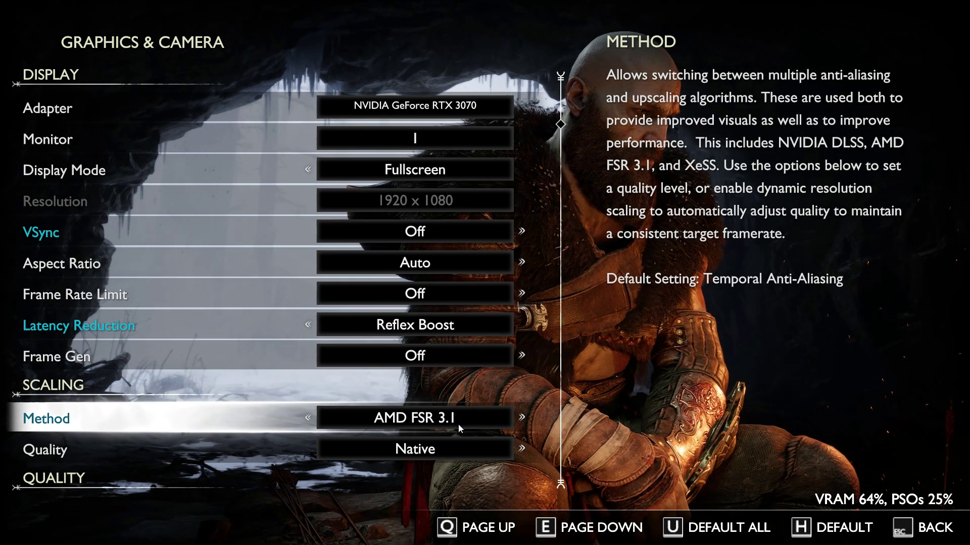
pyautogui.click(459, 424)
# Step: Set the quality preset to Low and review the individual quality options down to Tessellation
pyautogui.scroll(-2, 408, 456)
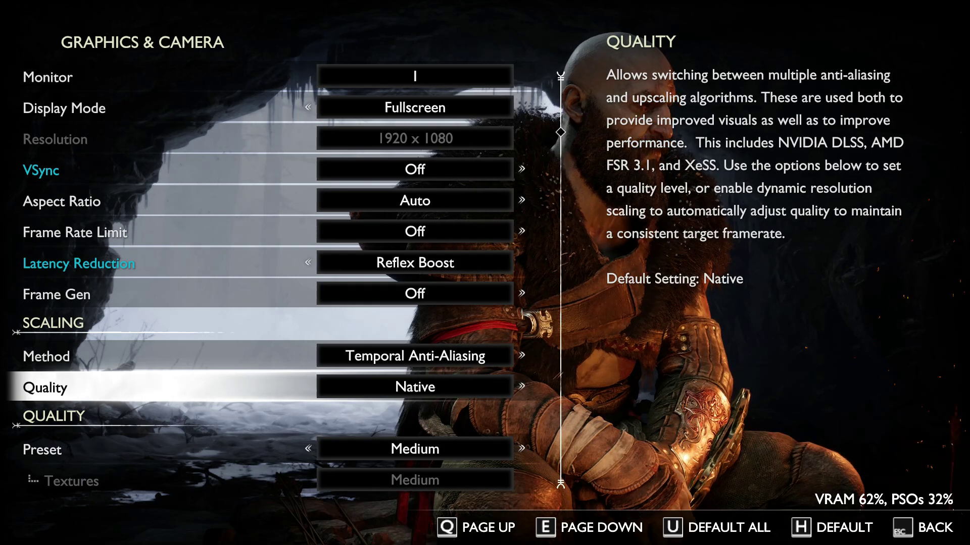
pyautogui.click(411, 450)
pyautogui.scroll(-10, 411, 453)
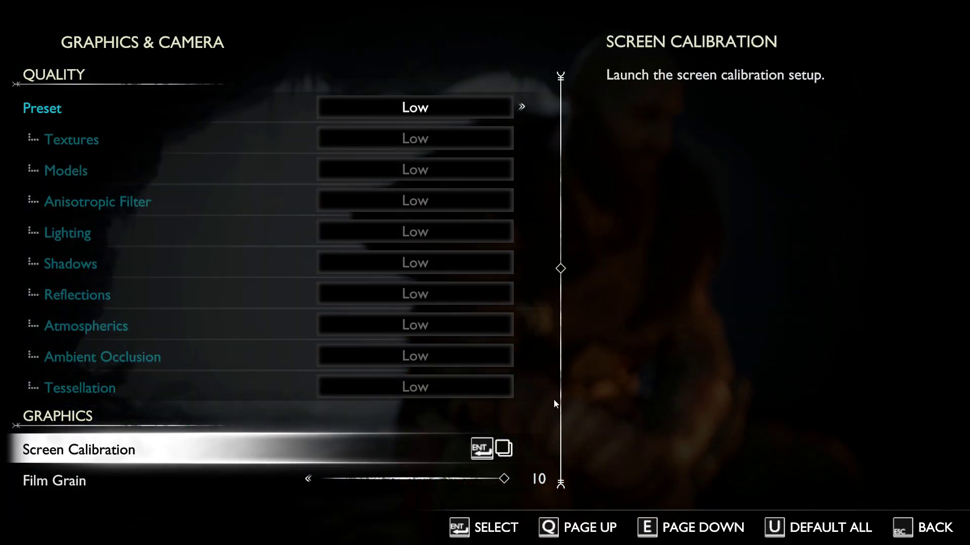
# Step: Reduce the Motion Blur strength to 0 in the Graphics section
pyautogui.press('Up')
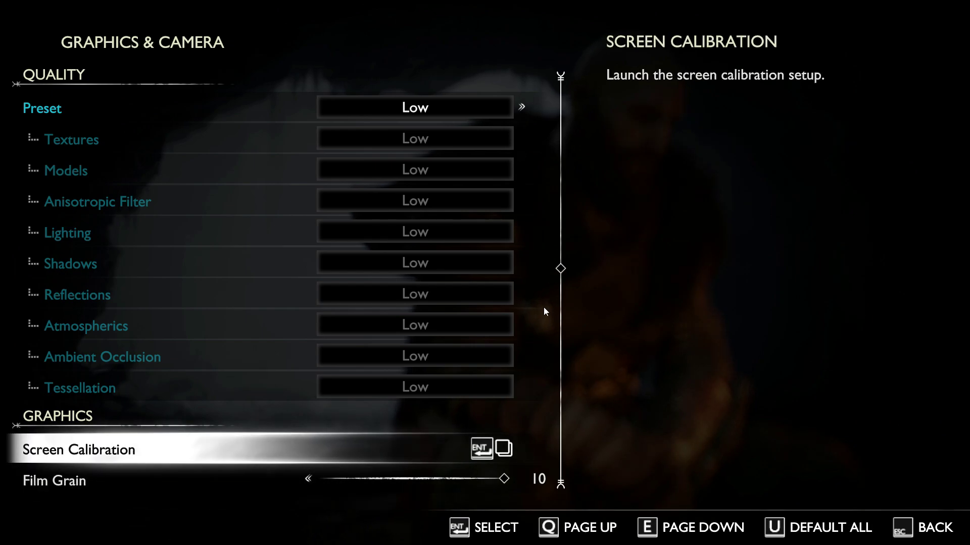
pyautogui.press('Down')
pyautogui.press('Down')
pyautogui.press('Down')
pyautogui.press('Down')
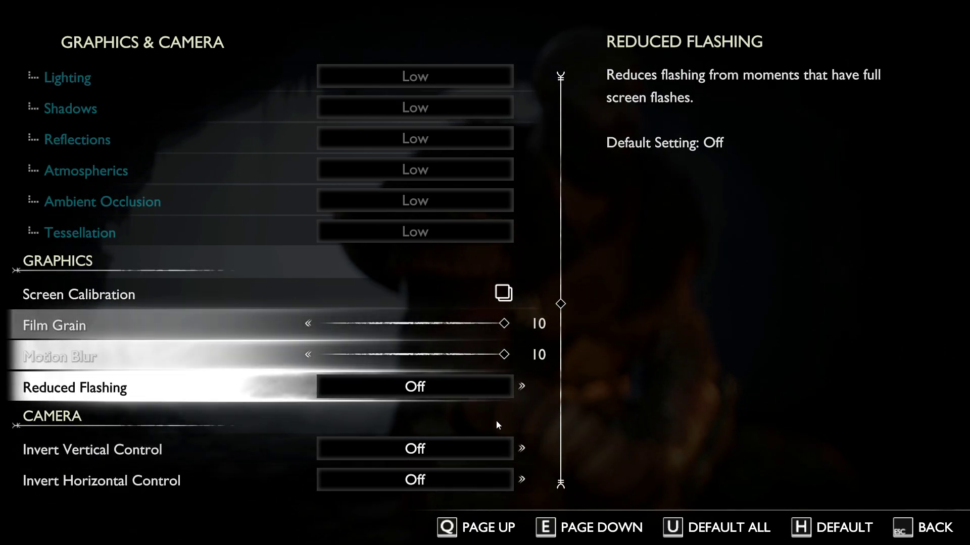
pyautogui.click(404, 357)
pyautogui.moveTo(404, 357); pyautogui.dragTo(265, 353)
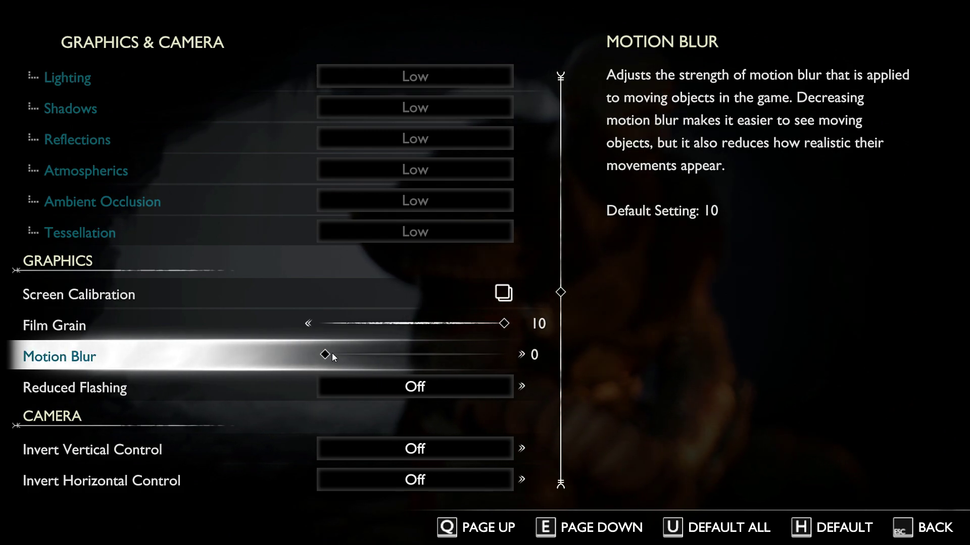
# Step: Review the remaining Camera options, from the invert controls through the rotation, aim and mouse speed settings
pyautogui.press('Down')
pyautogui.press('Down')
pyautogui.press('Down')
pyautogui.press('Down')
pyautogui.press('Down')
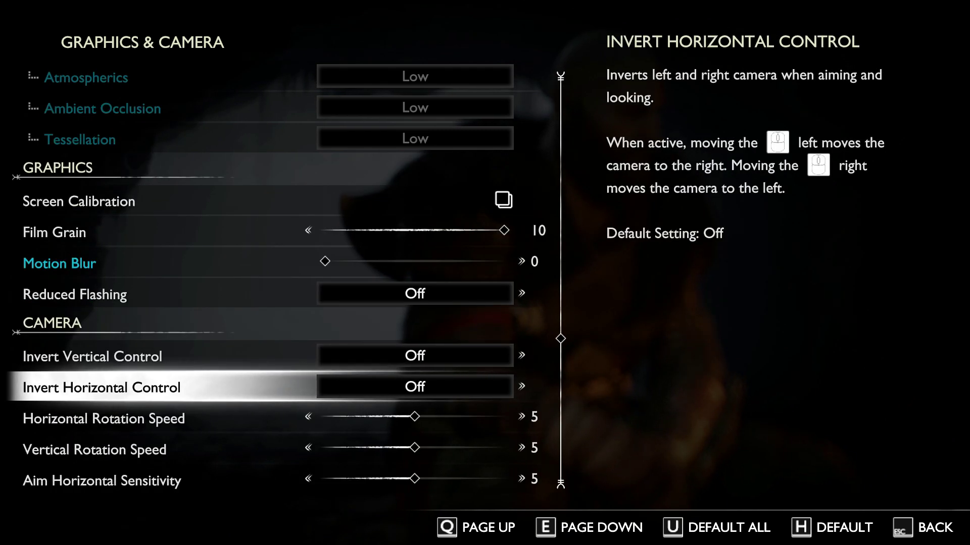
pyautogui.press('Down')
pyautogui.press('Down')
pyautogui.press('Down')
pyautogui.press('Down')
pyautogui.press('Down')
pyautogui.press('Down')
pyautogui.press('Down')
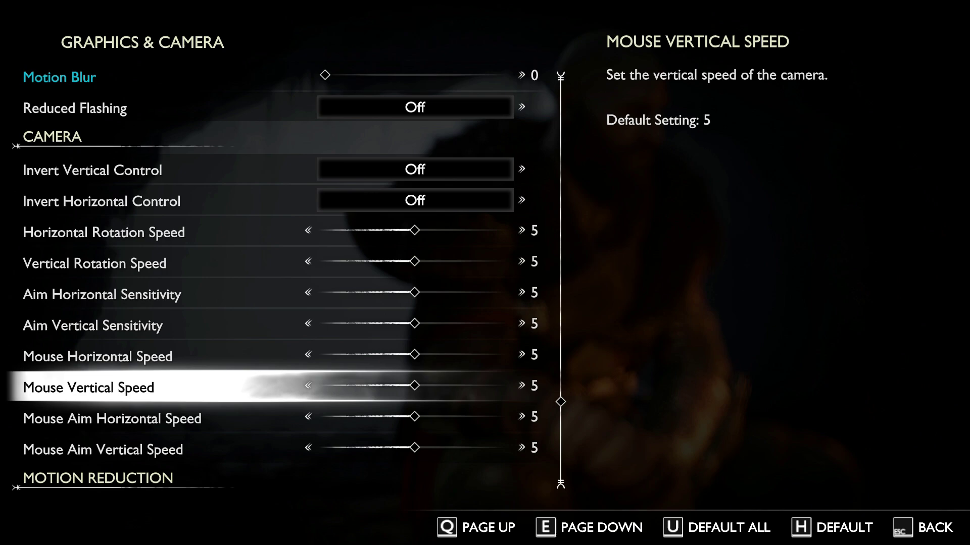
pyautogui.press('Down')
pyautogui.press('Down')
pyautogui.press('Down')
pyautogui.press('Down')
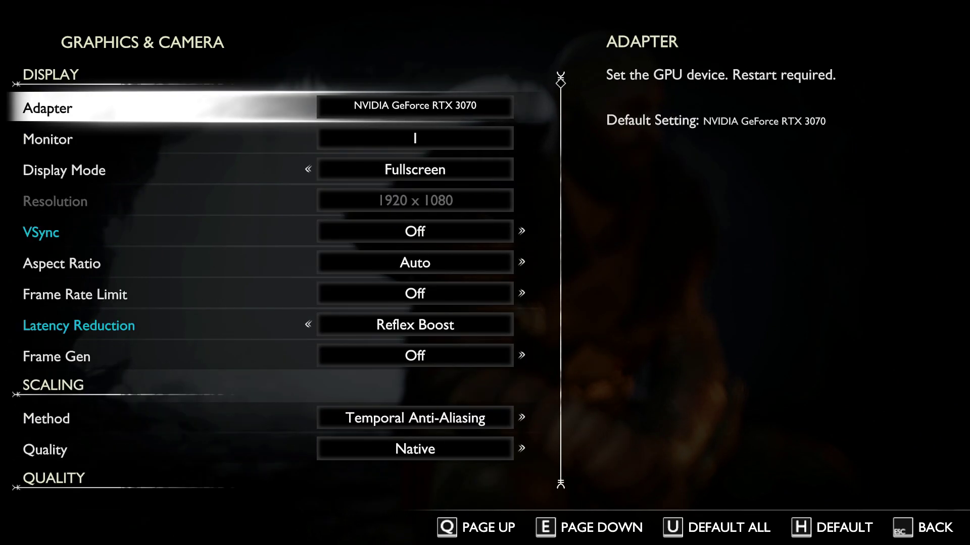
# Step: Leave the Graphics & Camera settings and return to the game's main menu
pyautogui.press('Escape')
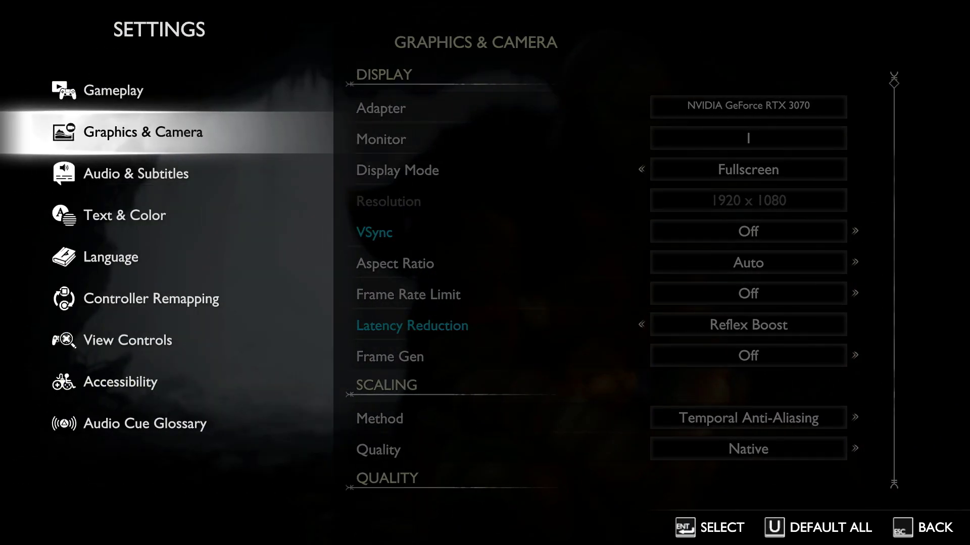
pyautogui.press('Escape')
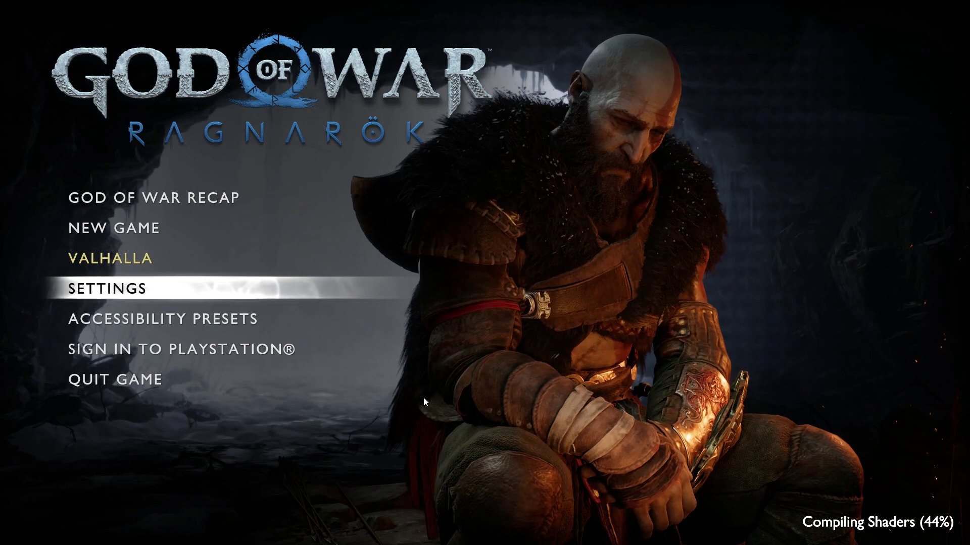